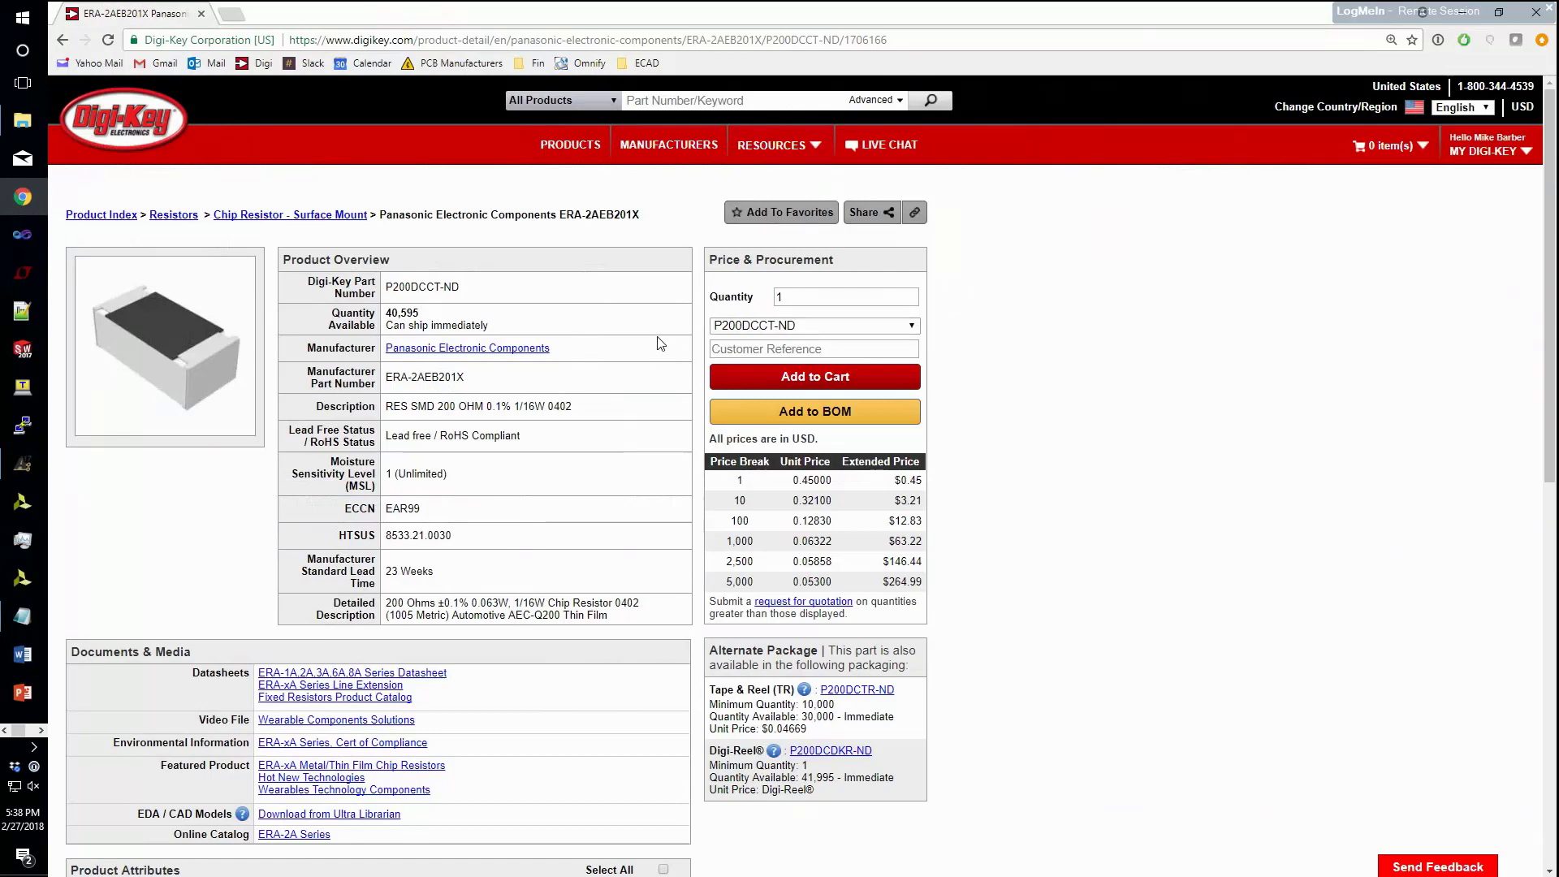
pyautogui.click(933, 38)
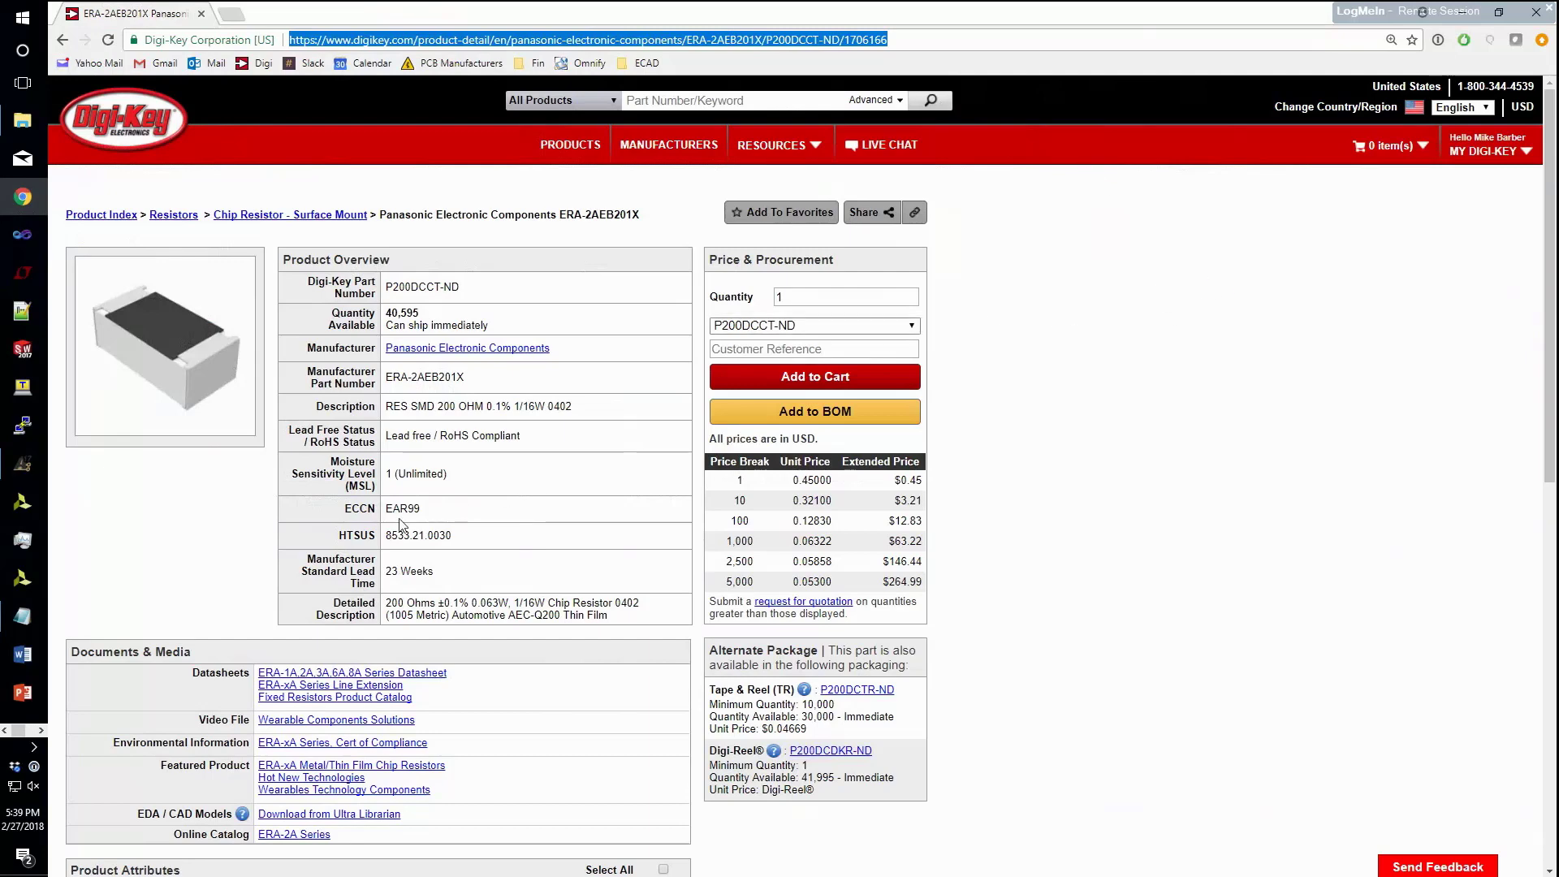
pyautogui.click(34, 747)
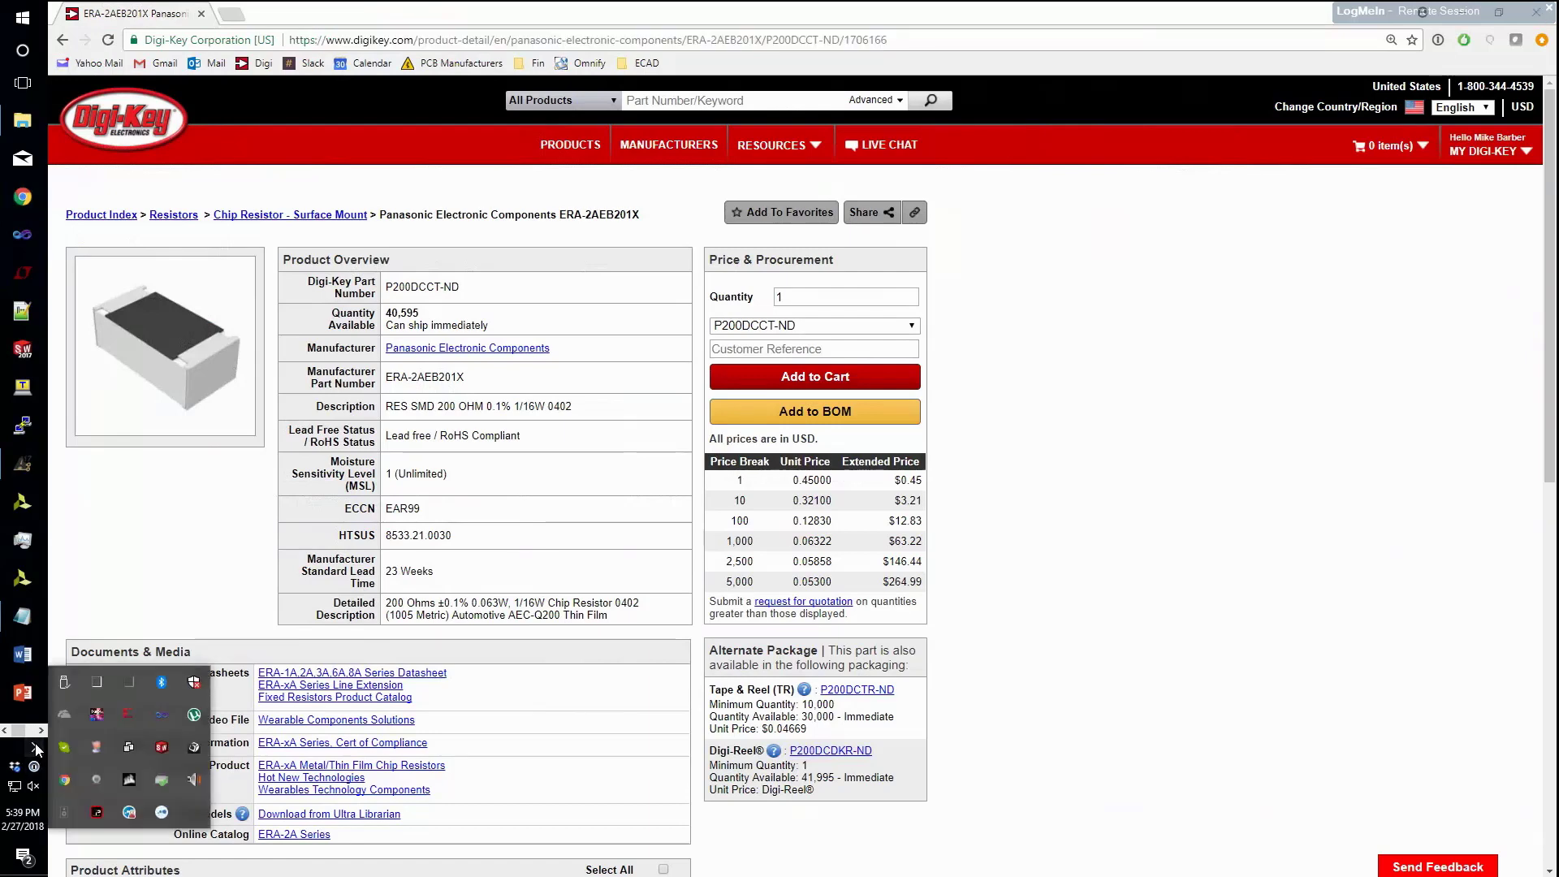
pyautogui.click(35, 747)
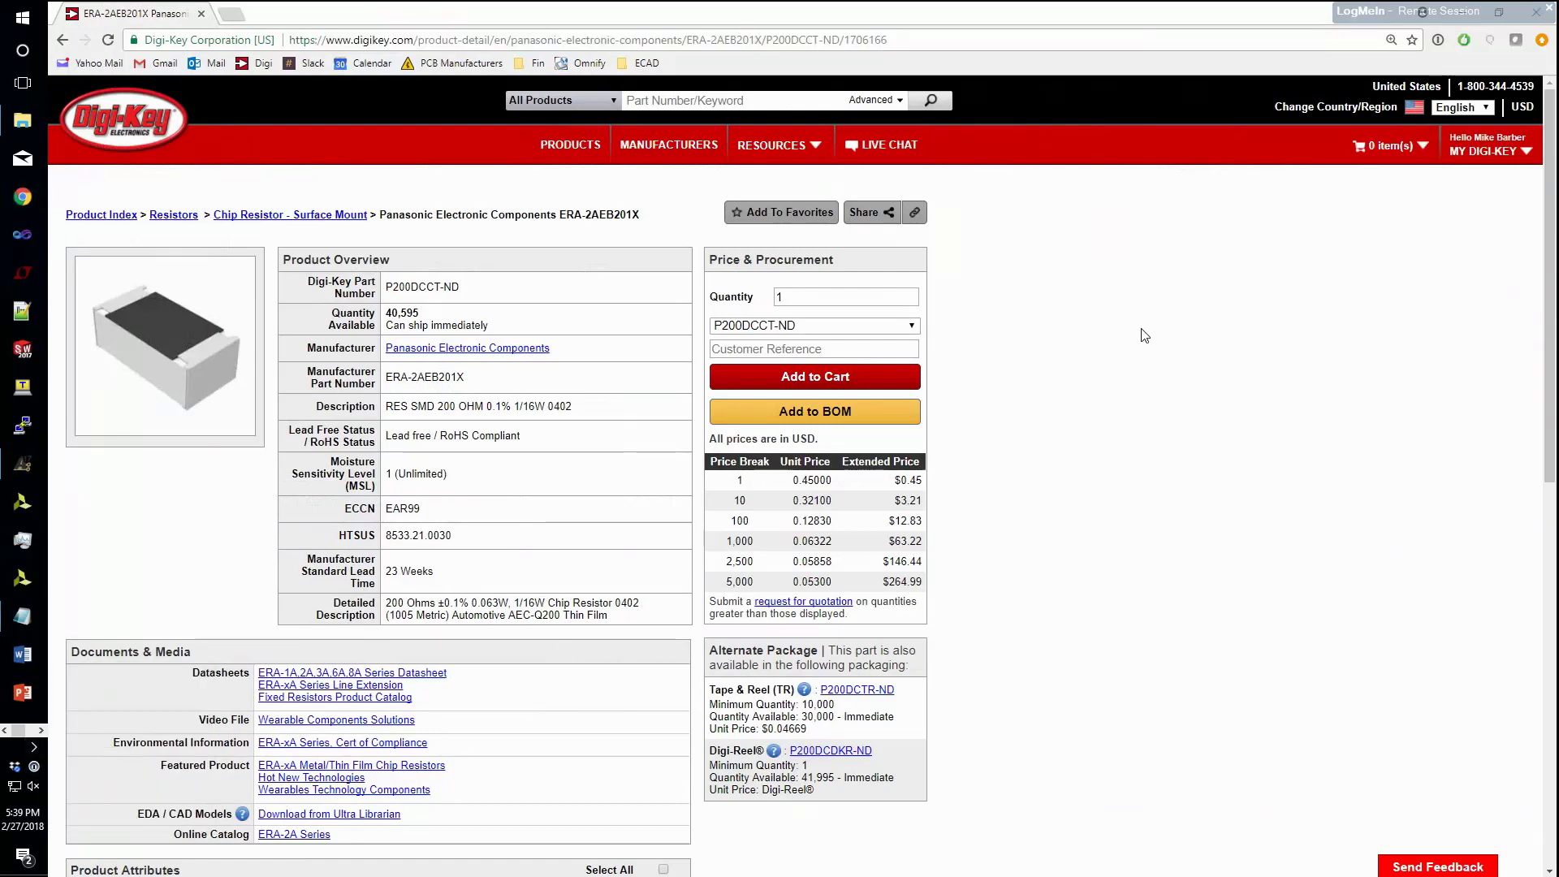
# - Switch to the AHK scripts folder in File Explorer and run "00_Pull Omnify Part with Digi-key Link add Vendor.ahk"
pyautogui.hotkey('alt', 'Tab')
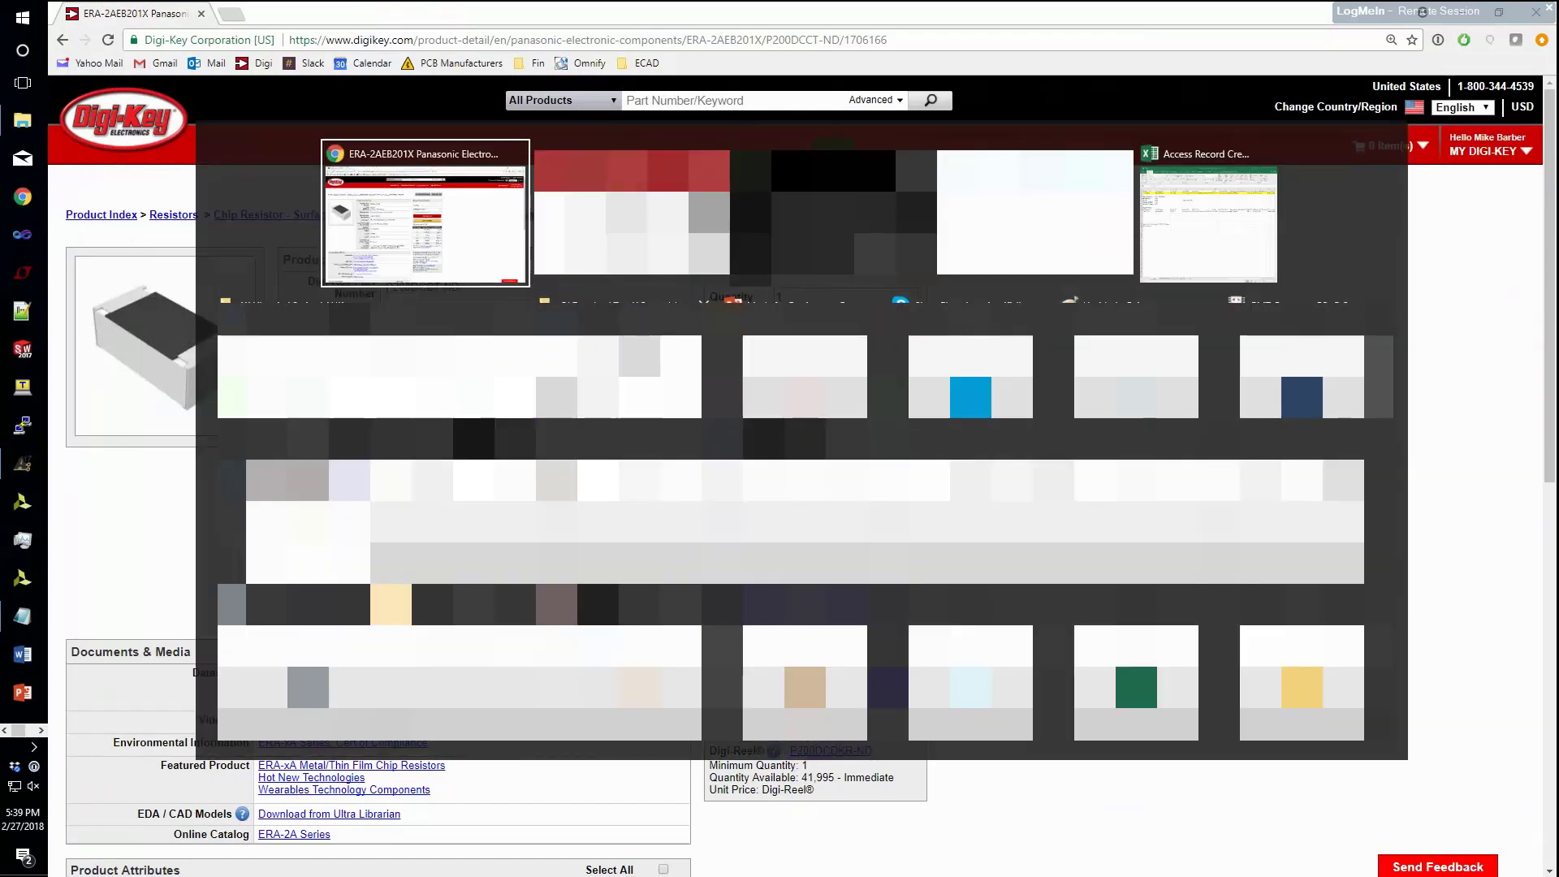
pyautogui.click(459, 369)
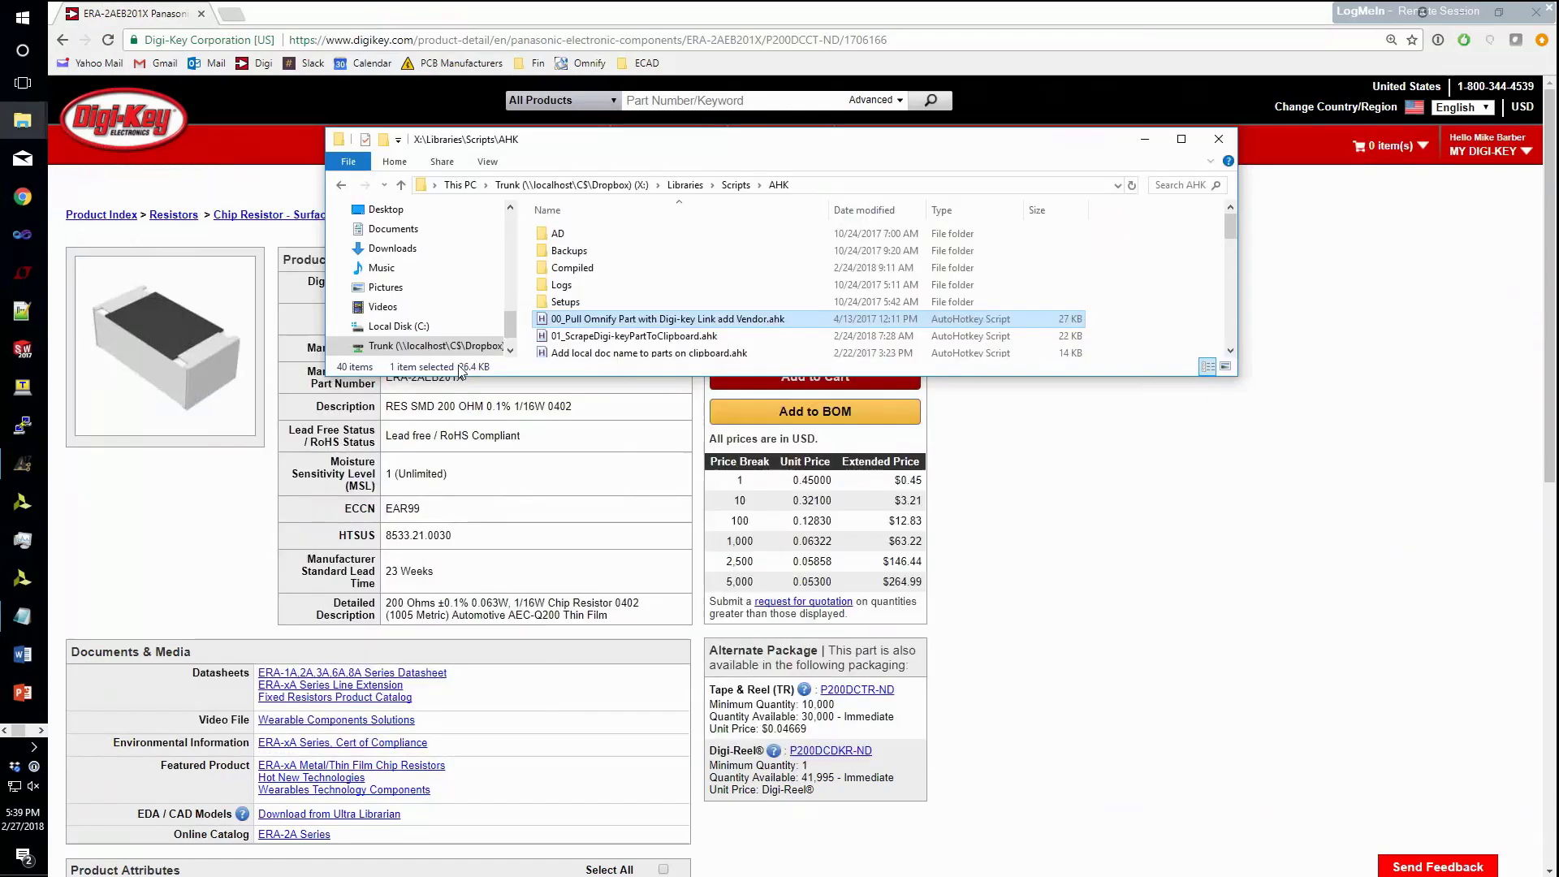
pyautogui.rightClick(566, 324)
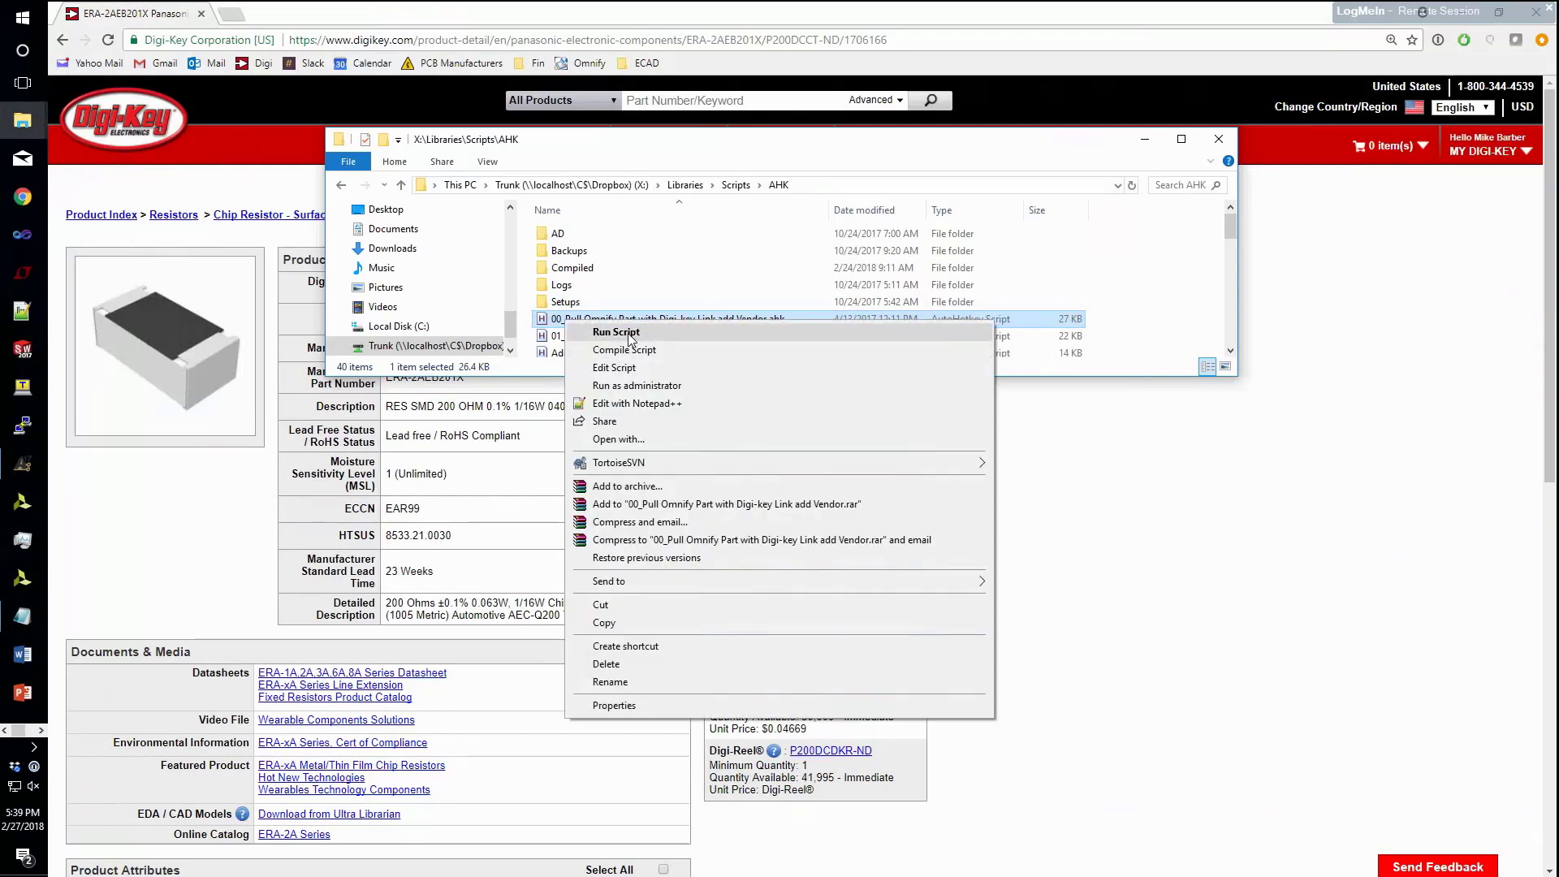
pyautogui.click(630, 334)
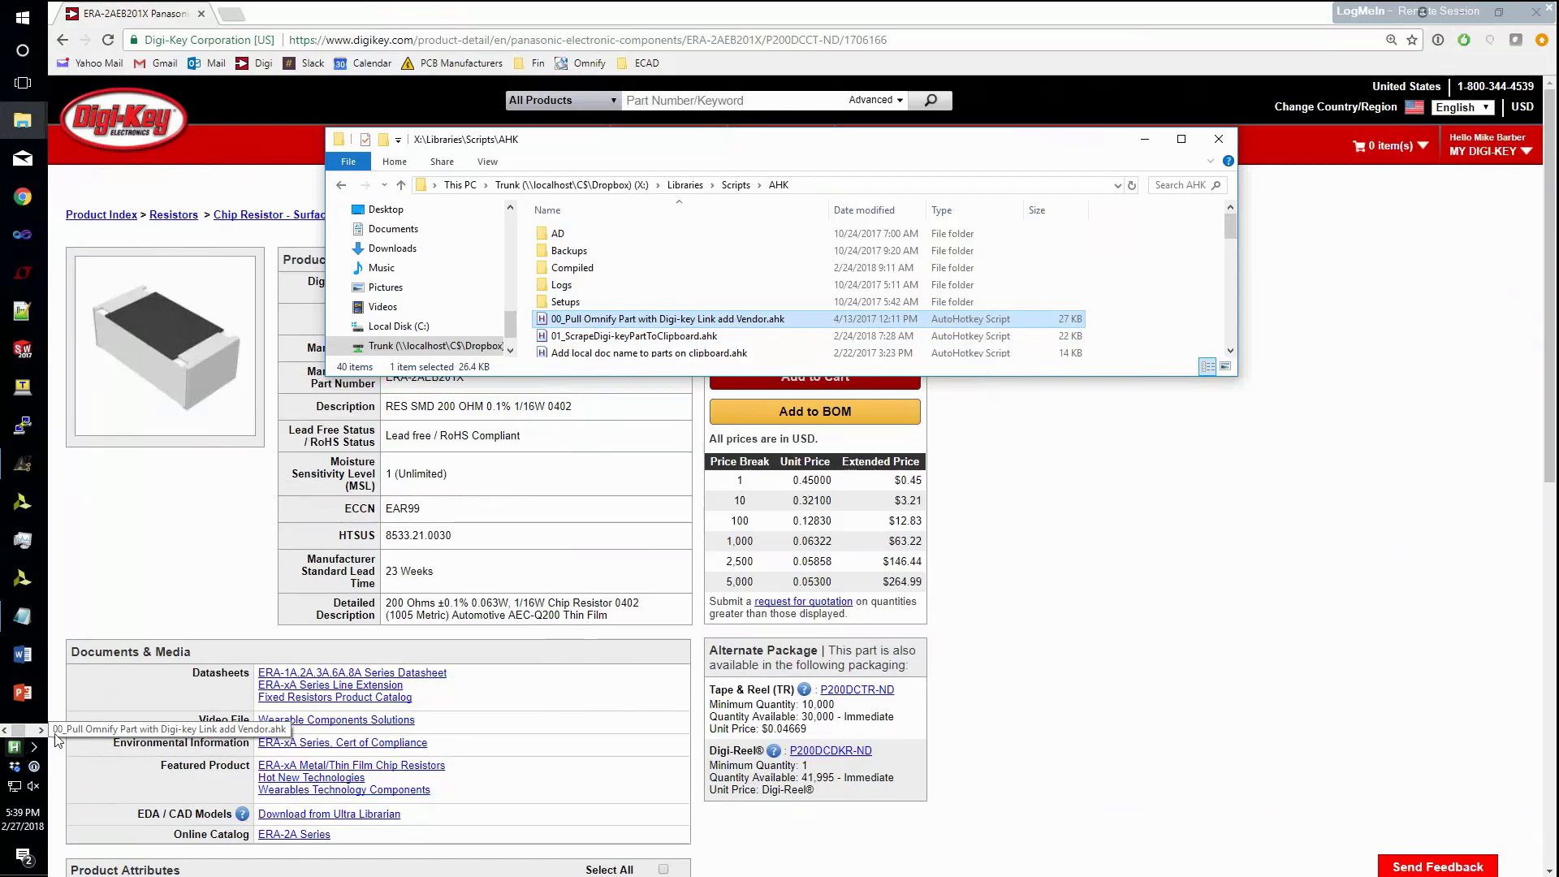
# - Copy the Digi-Key product page URL for ERA-2AEB201X and have the script pull a new part number in Omnify
pyautogui.click(641, 39)
pyautogui.click(642, 39)
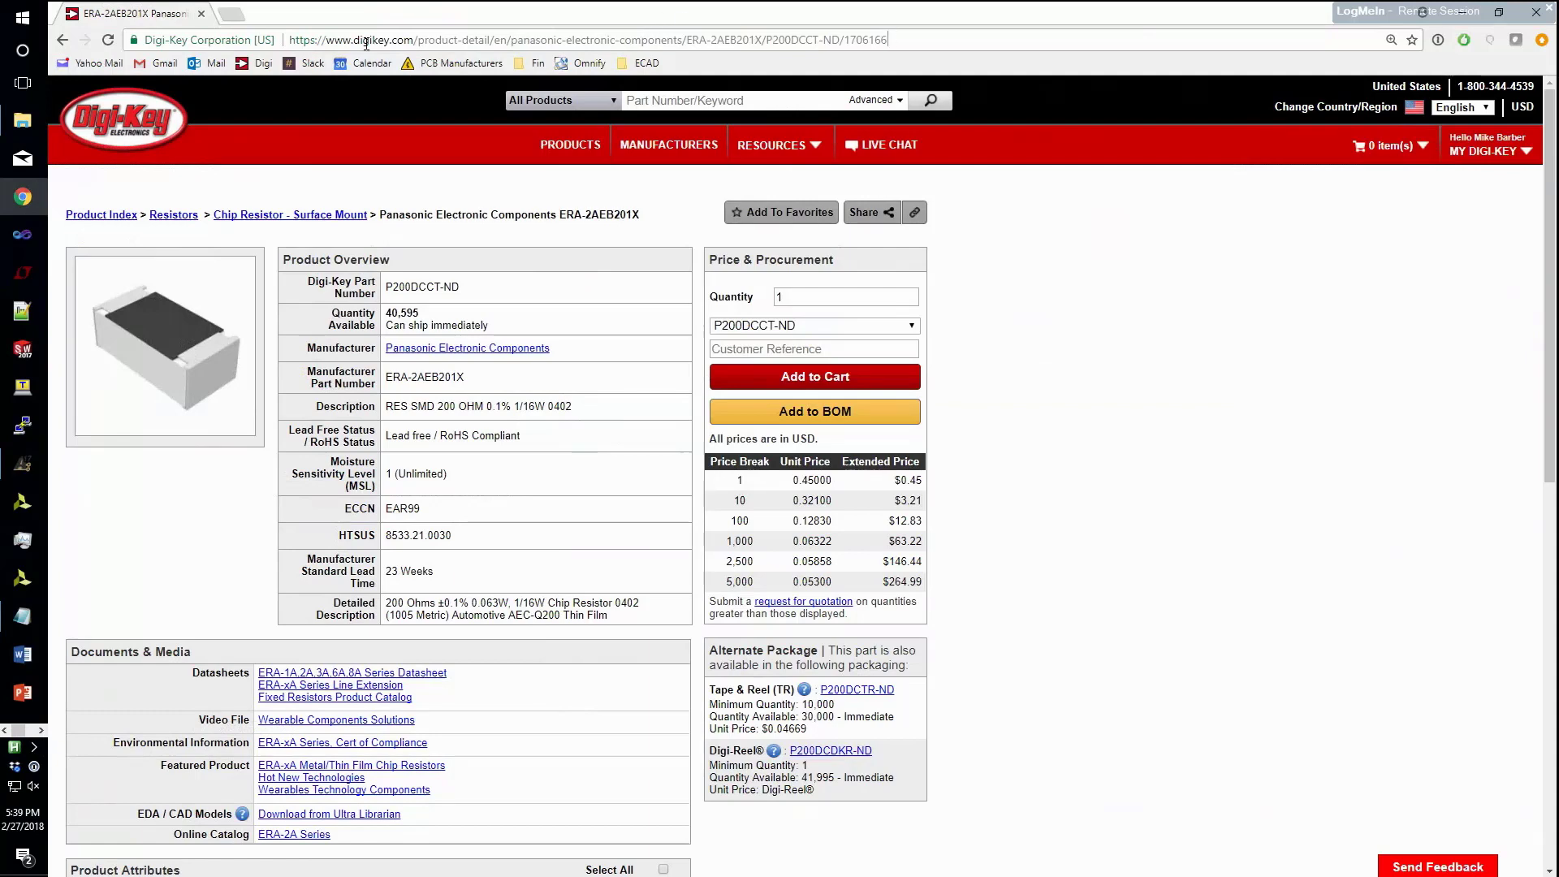
pyautogui.moveTo(889, 41); pyautogui.dragTo(136, 65)
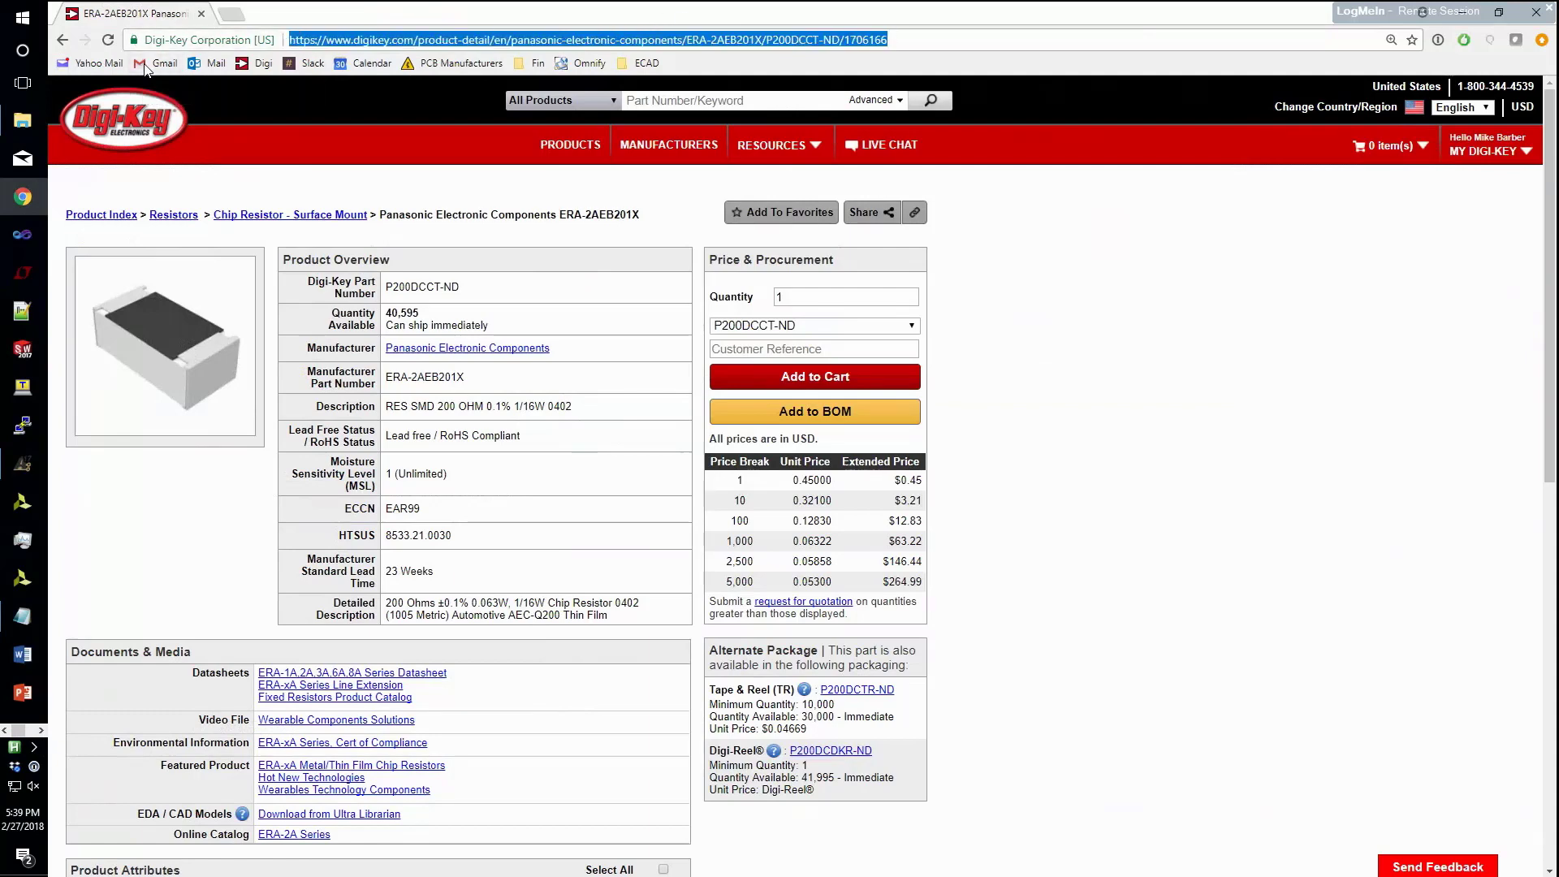
pyautogui.hotkey('ctrl', 'c')
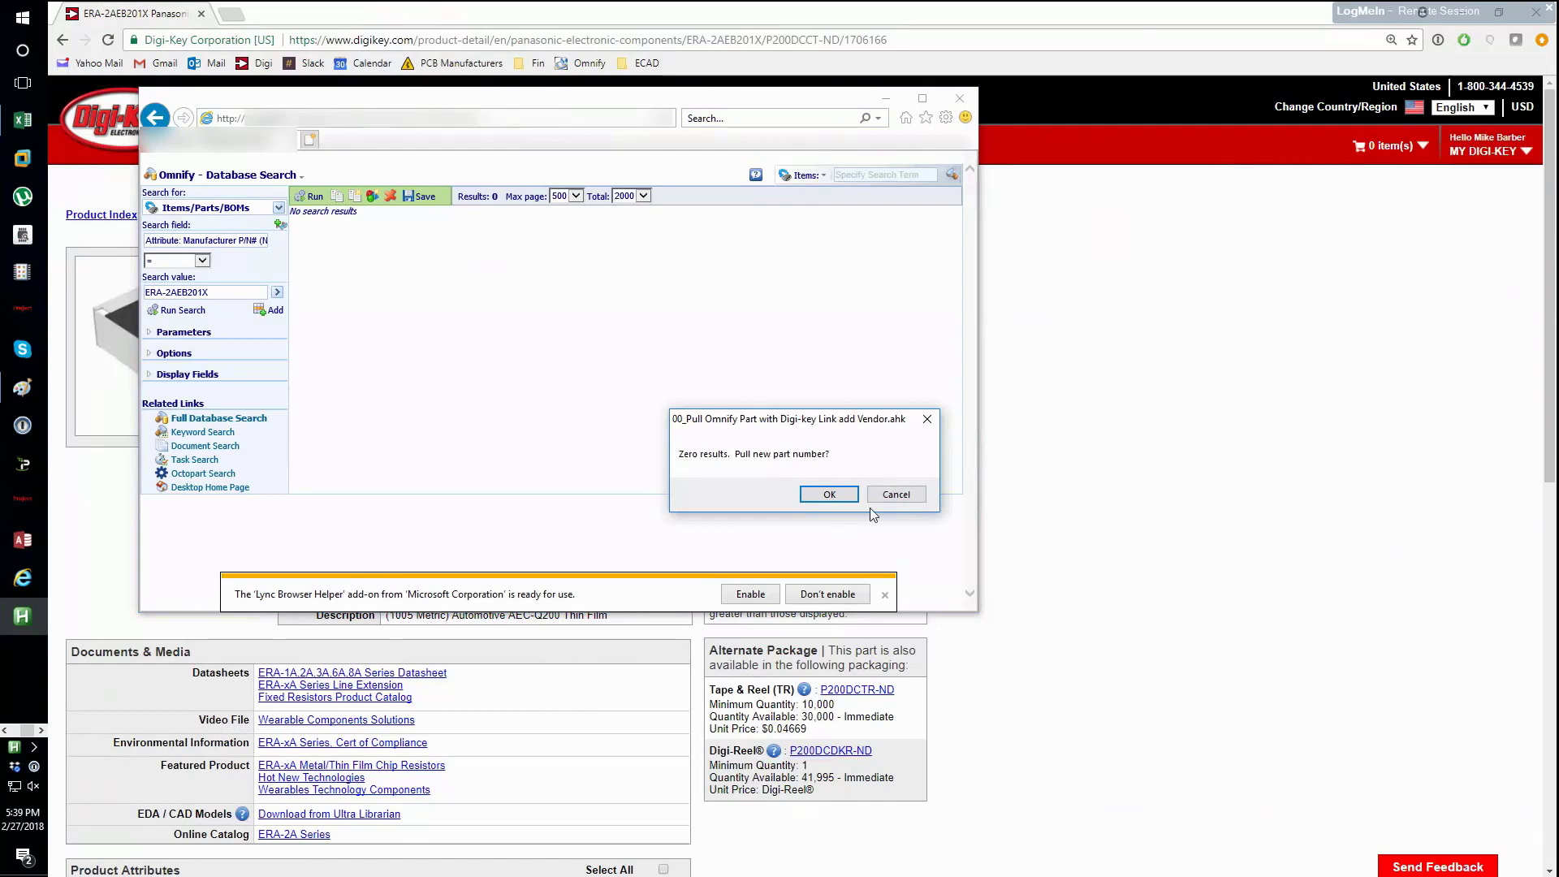
pyautogui.click(829, 495)
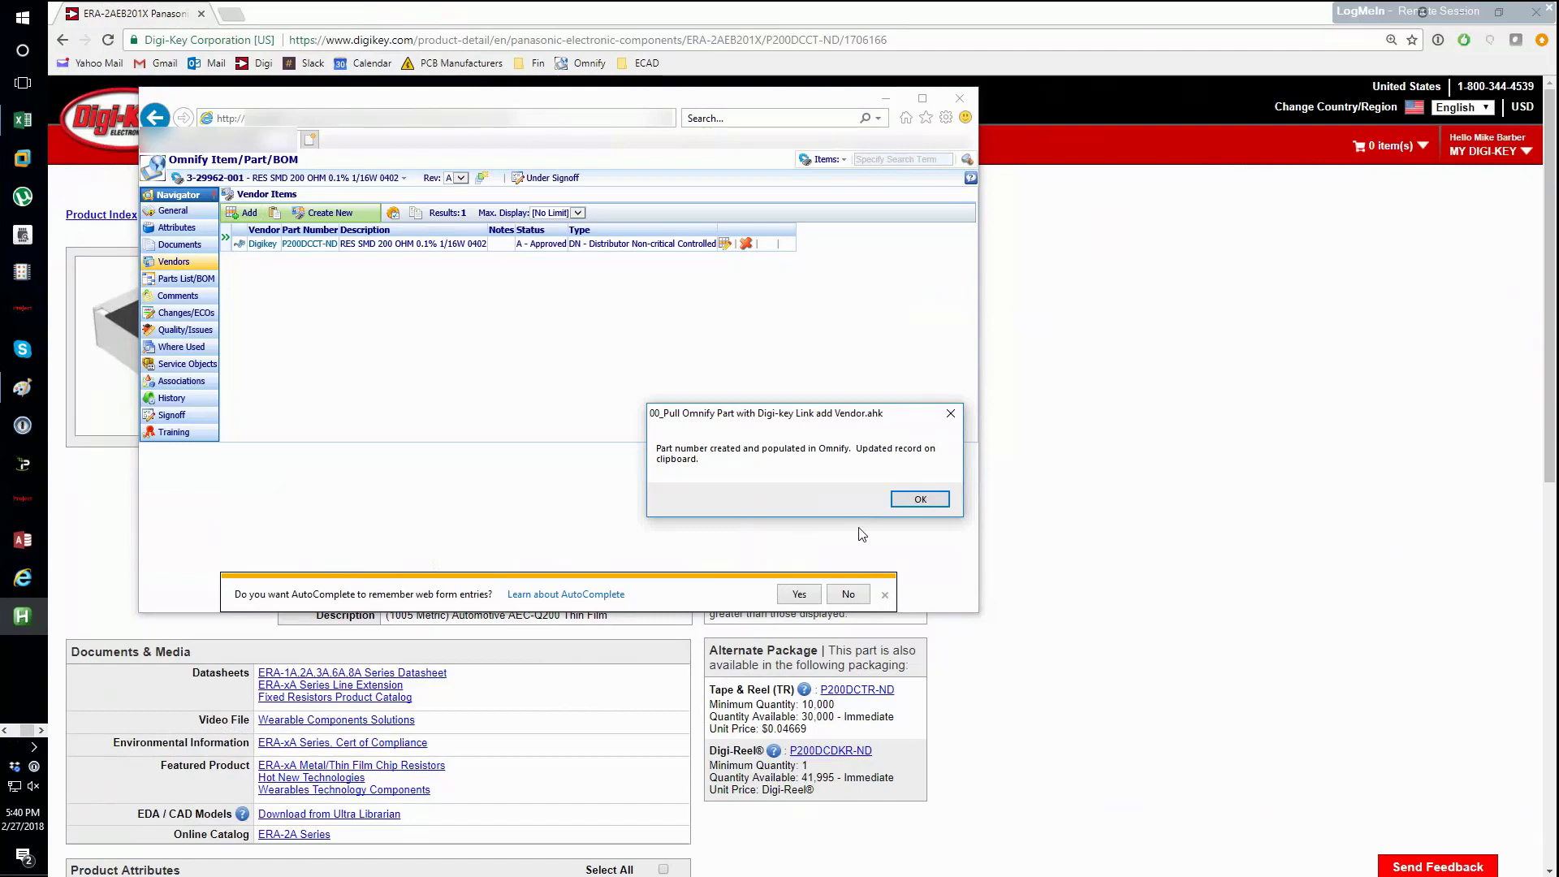
pyautogui.click(920, 500)
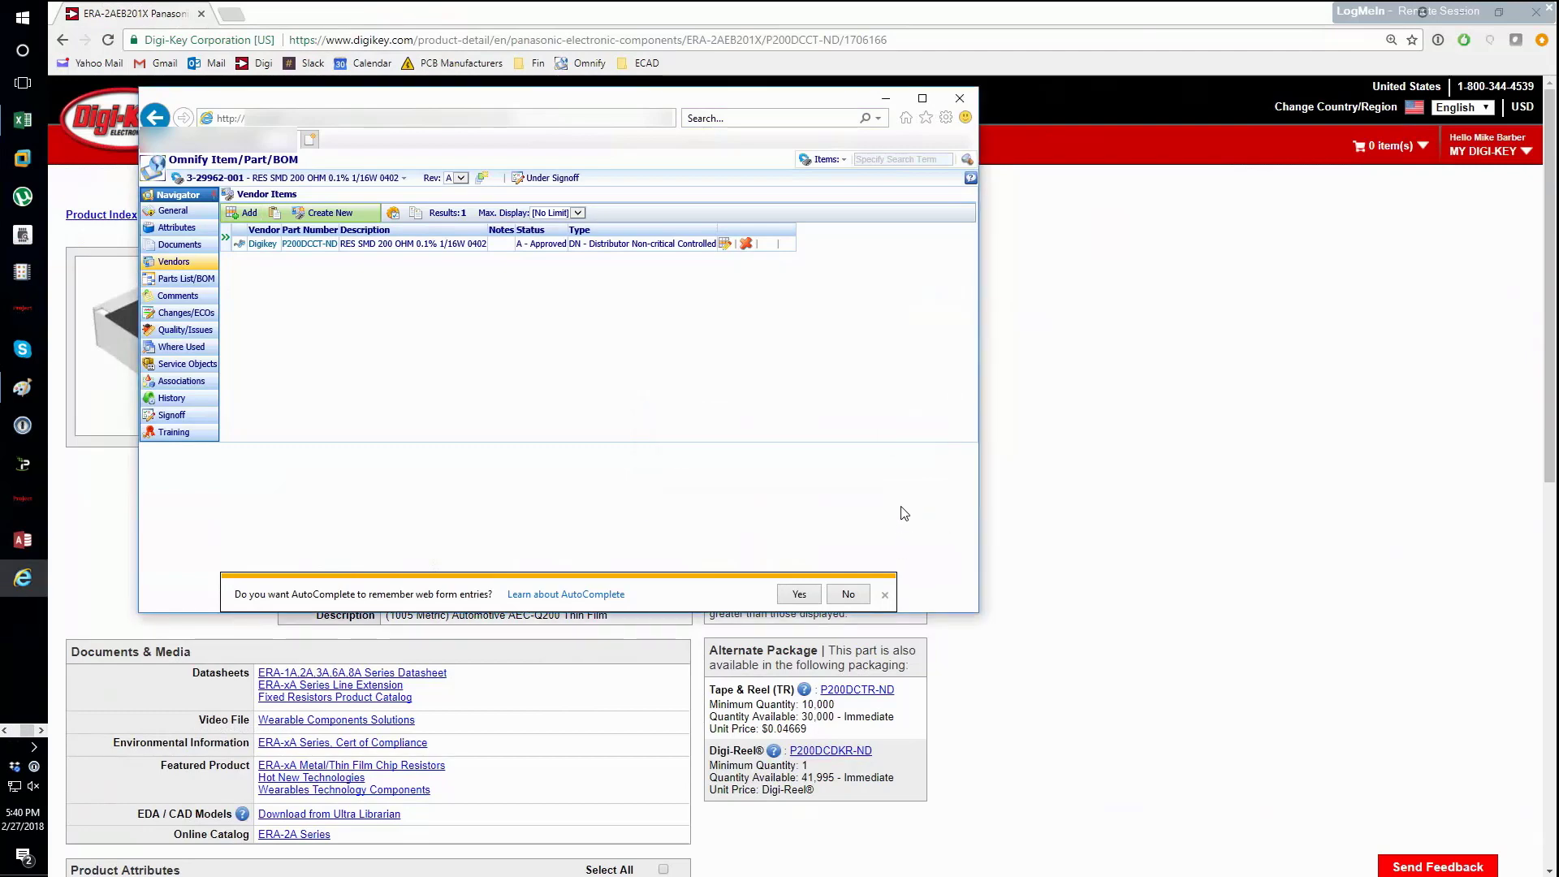
# - Switch to the Access Record Creator Digi-key.xlsx workbook in Excel and paste the harvested part record at cell A1 of Sheet1
pyautogui.hotkey('alt', 'Tab')
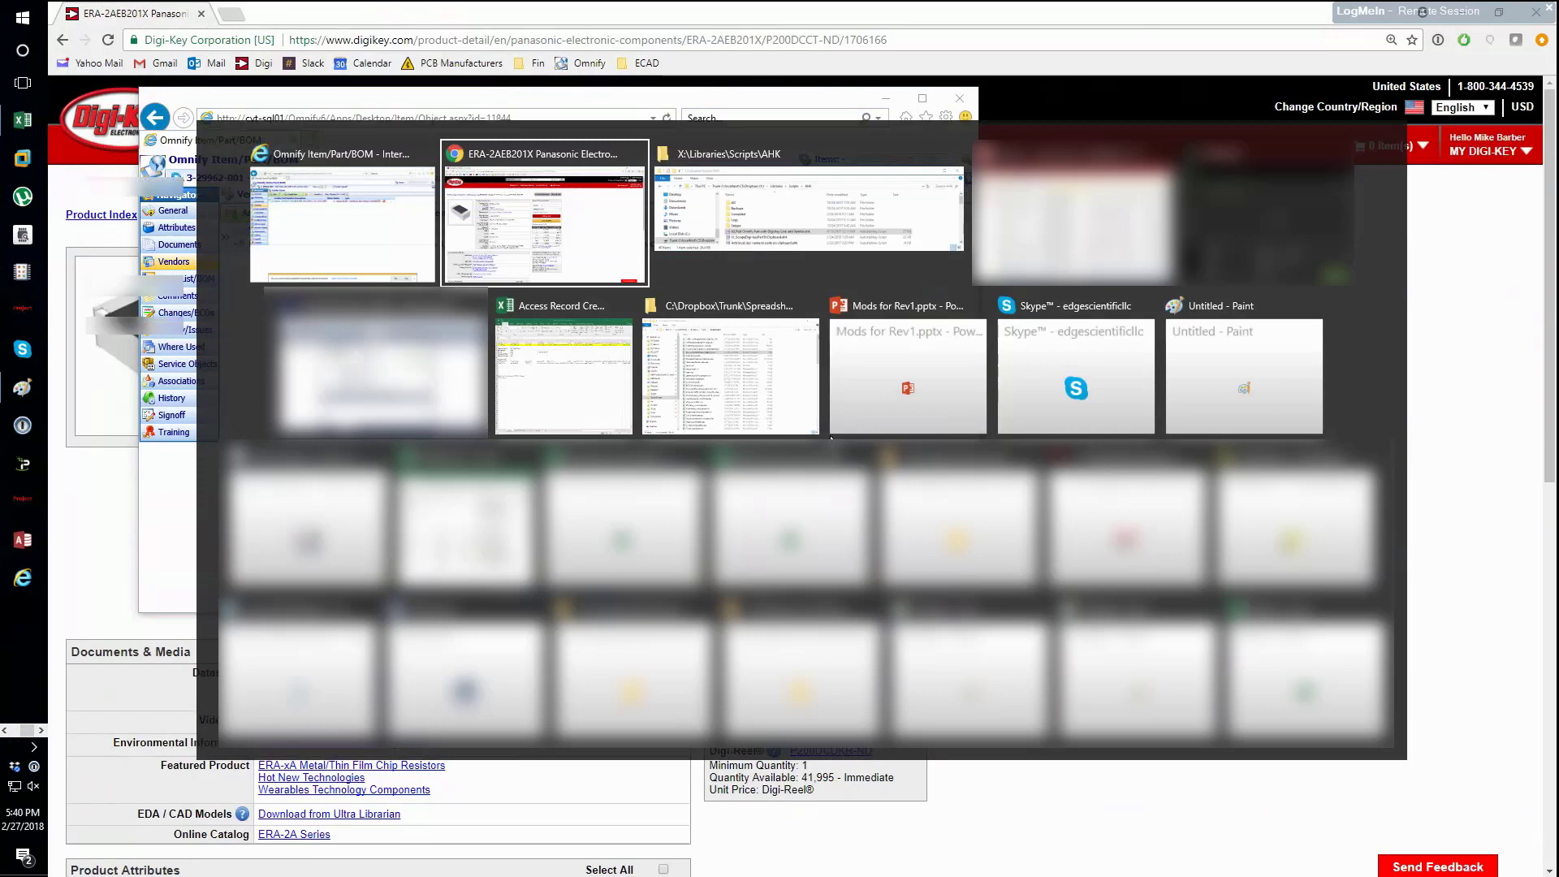
pyautogui.click(595, 384)
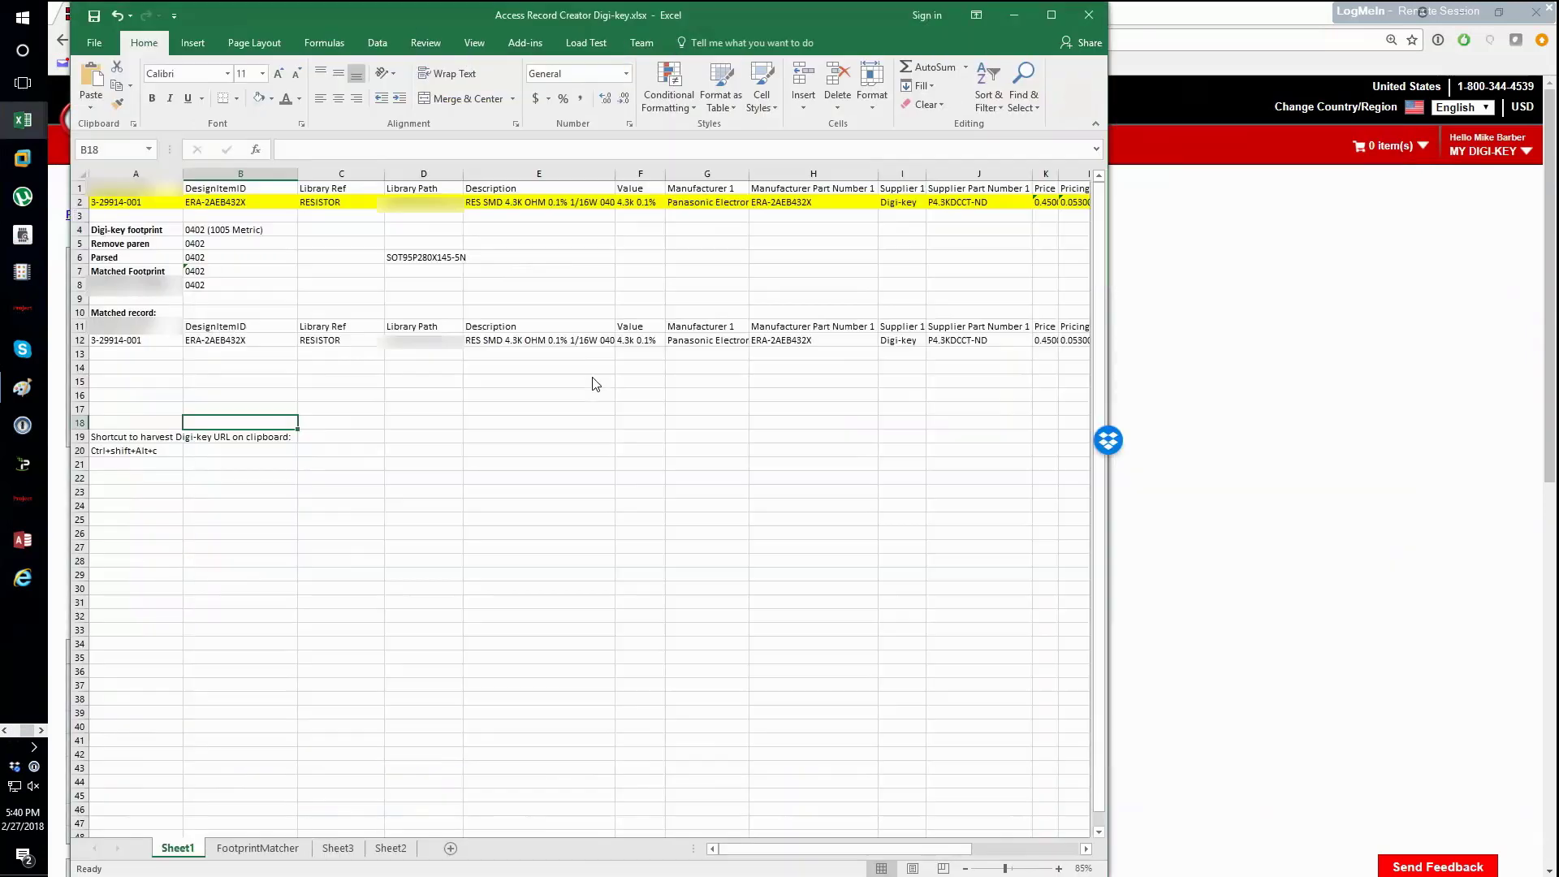
pyautogui.click(162, 188)
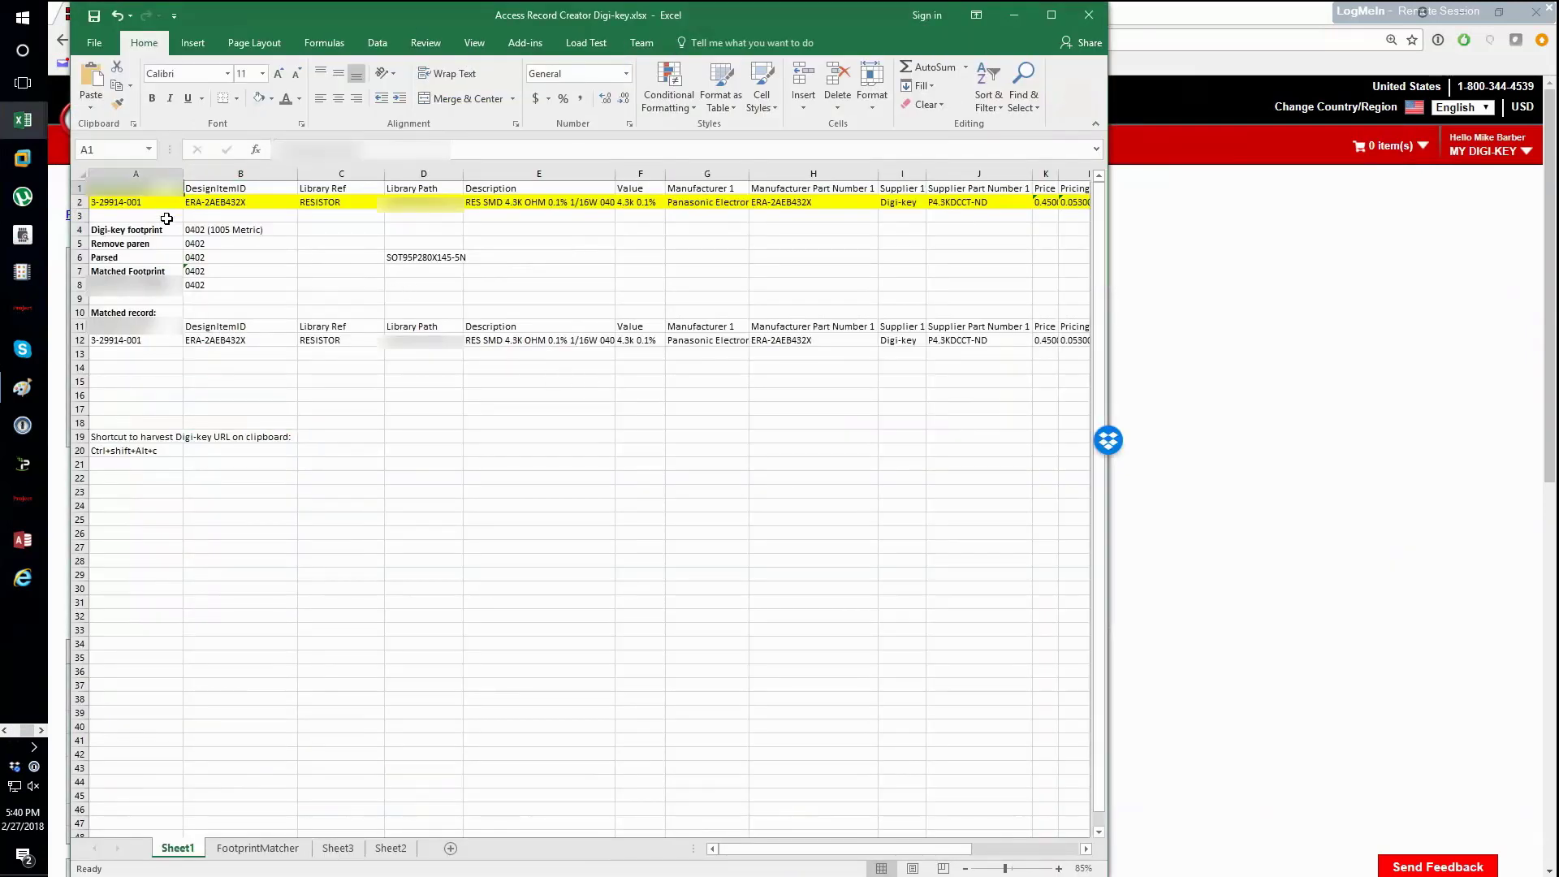
pyautogui.hotkey('ctrl', 'v')
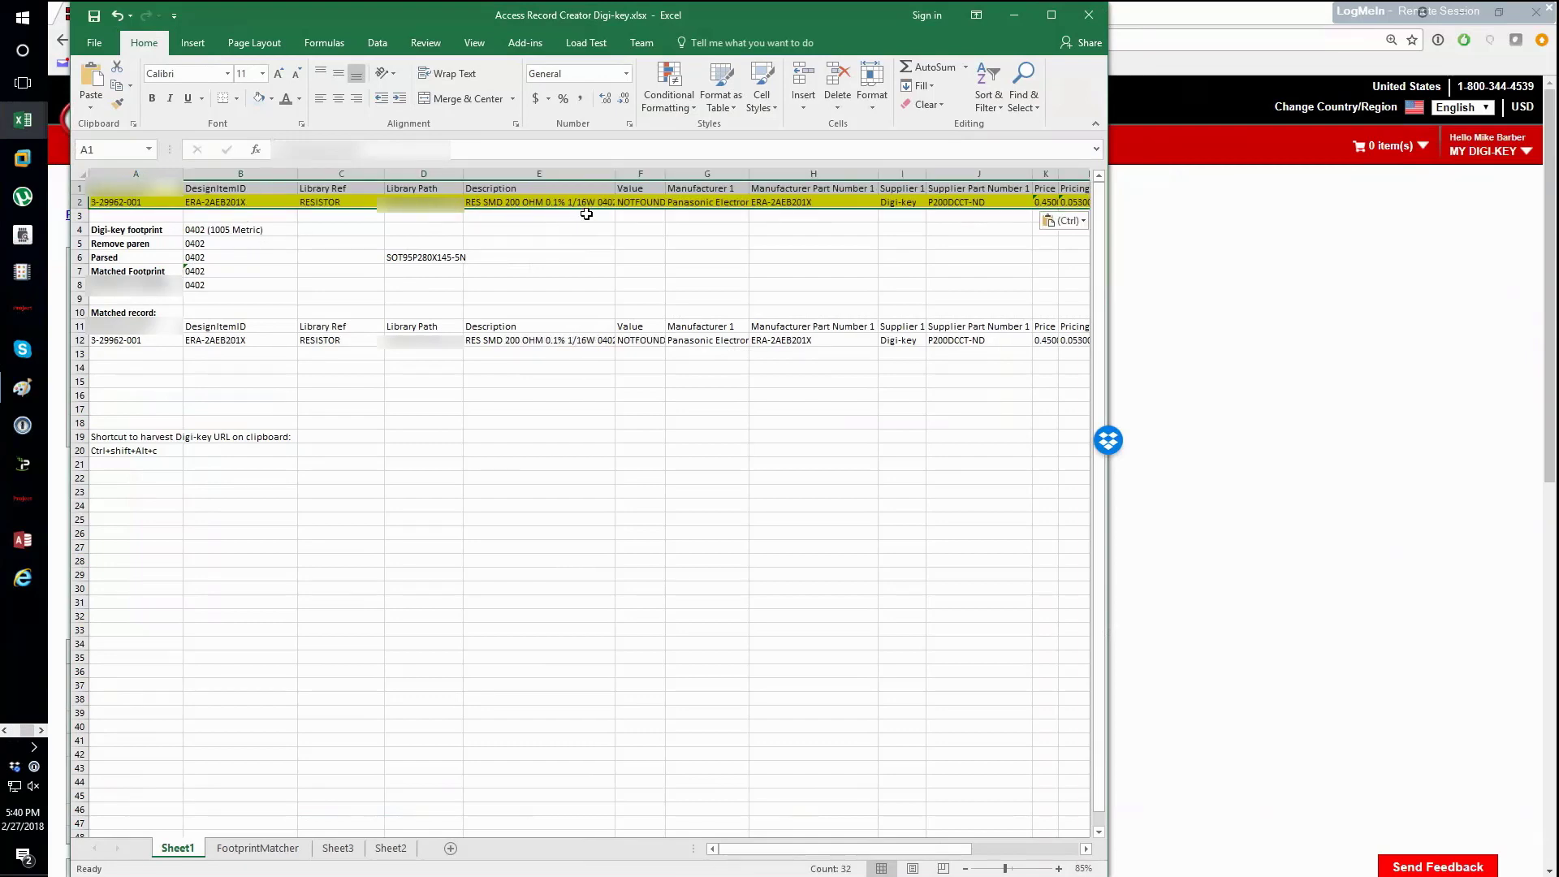
# - Set the part's Value in cell F2 to "200 0.1%"
pyautogui.click(647, 204)
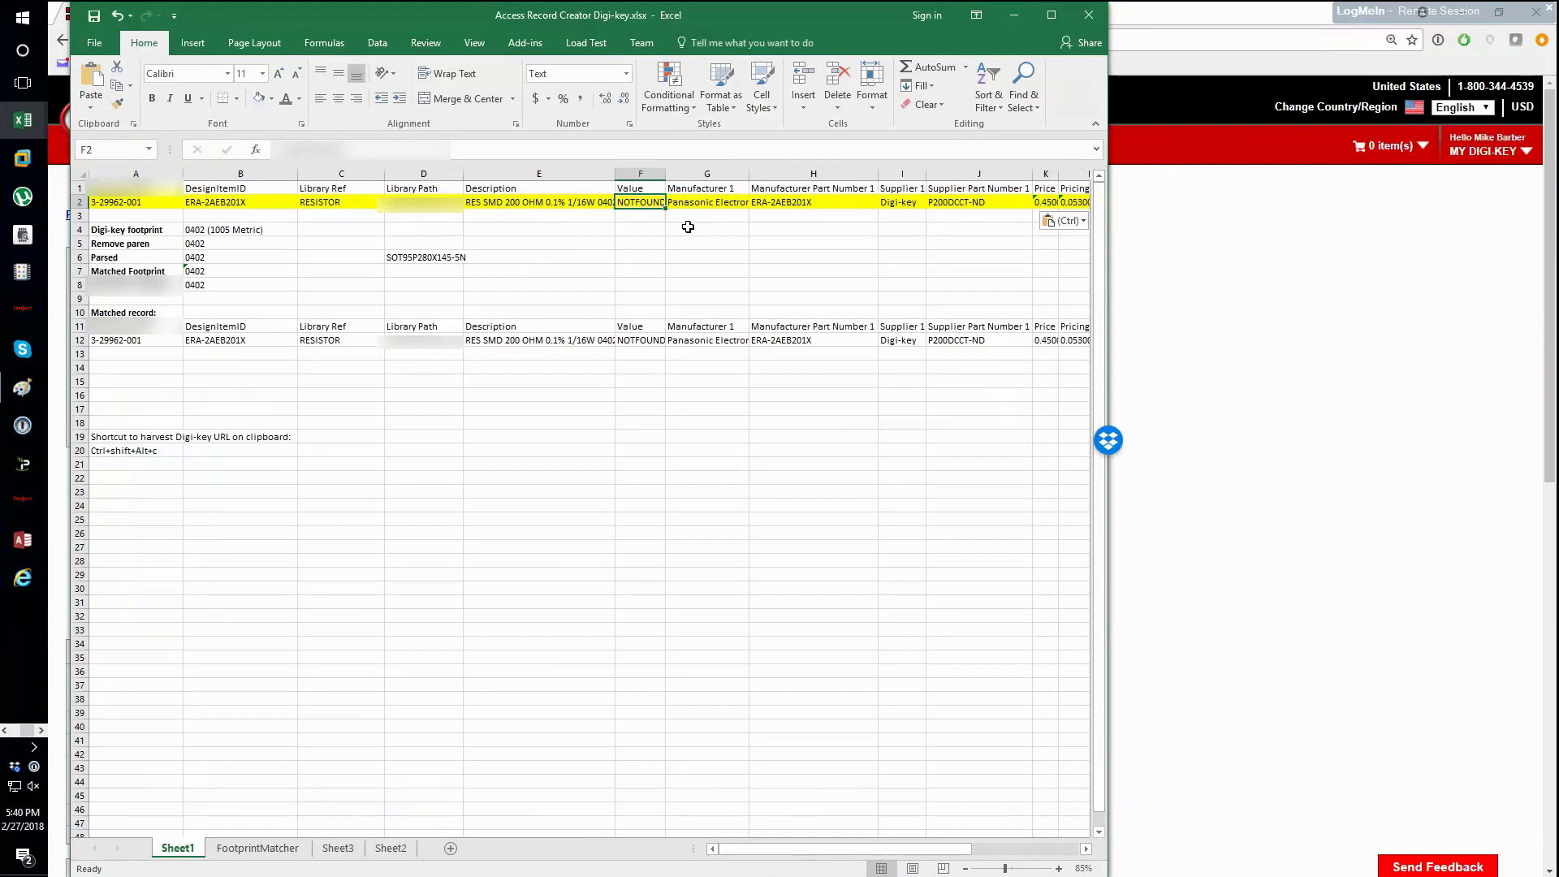
pyautogui.write('200 0.1%')
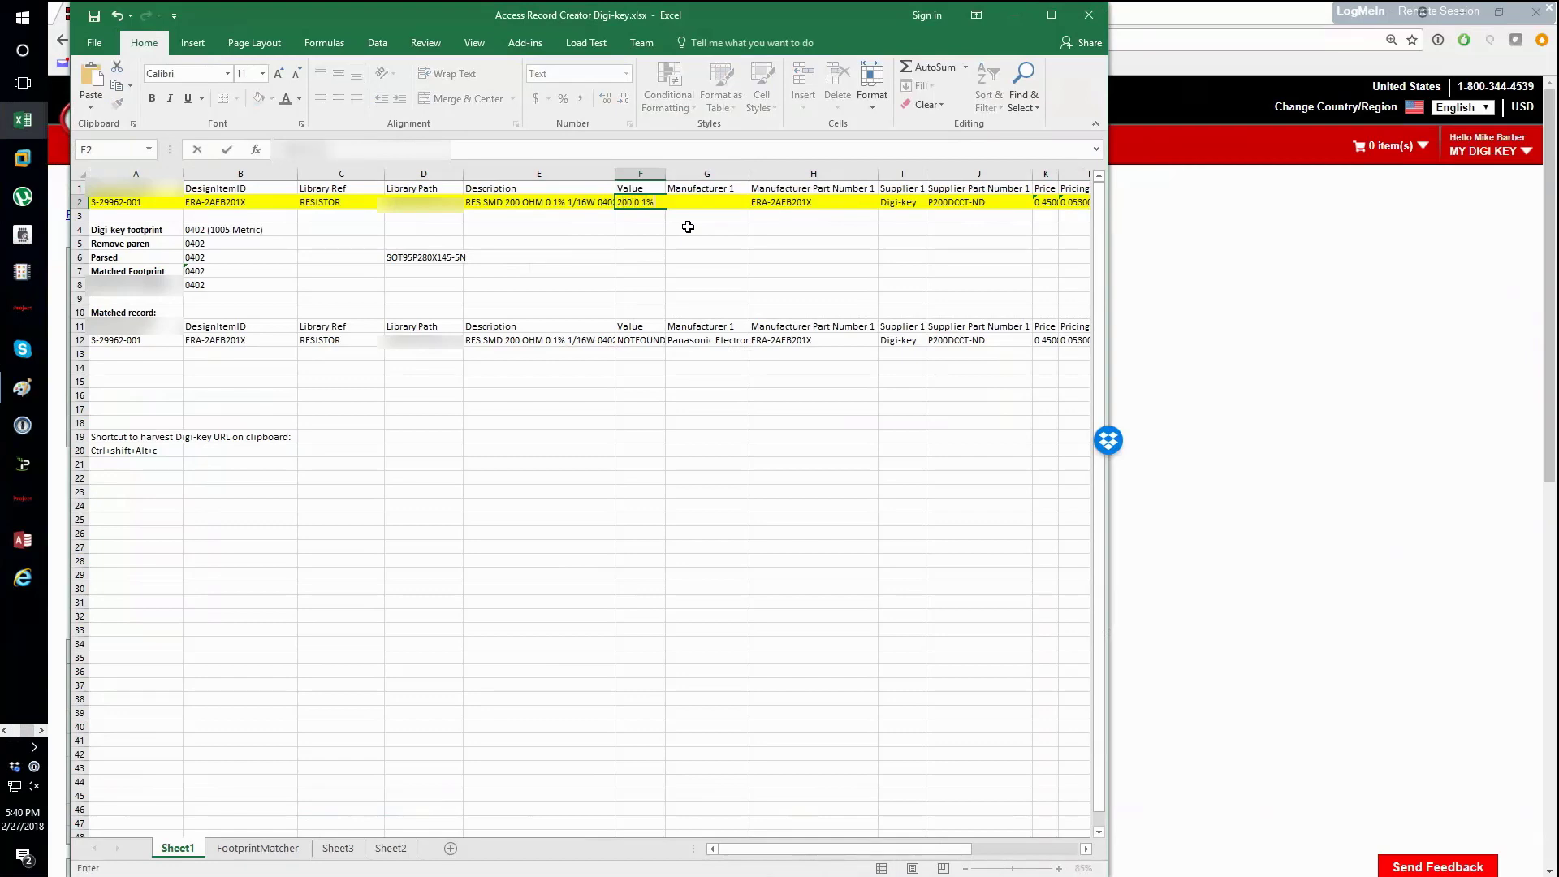
pyautogui.press('Tab')
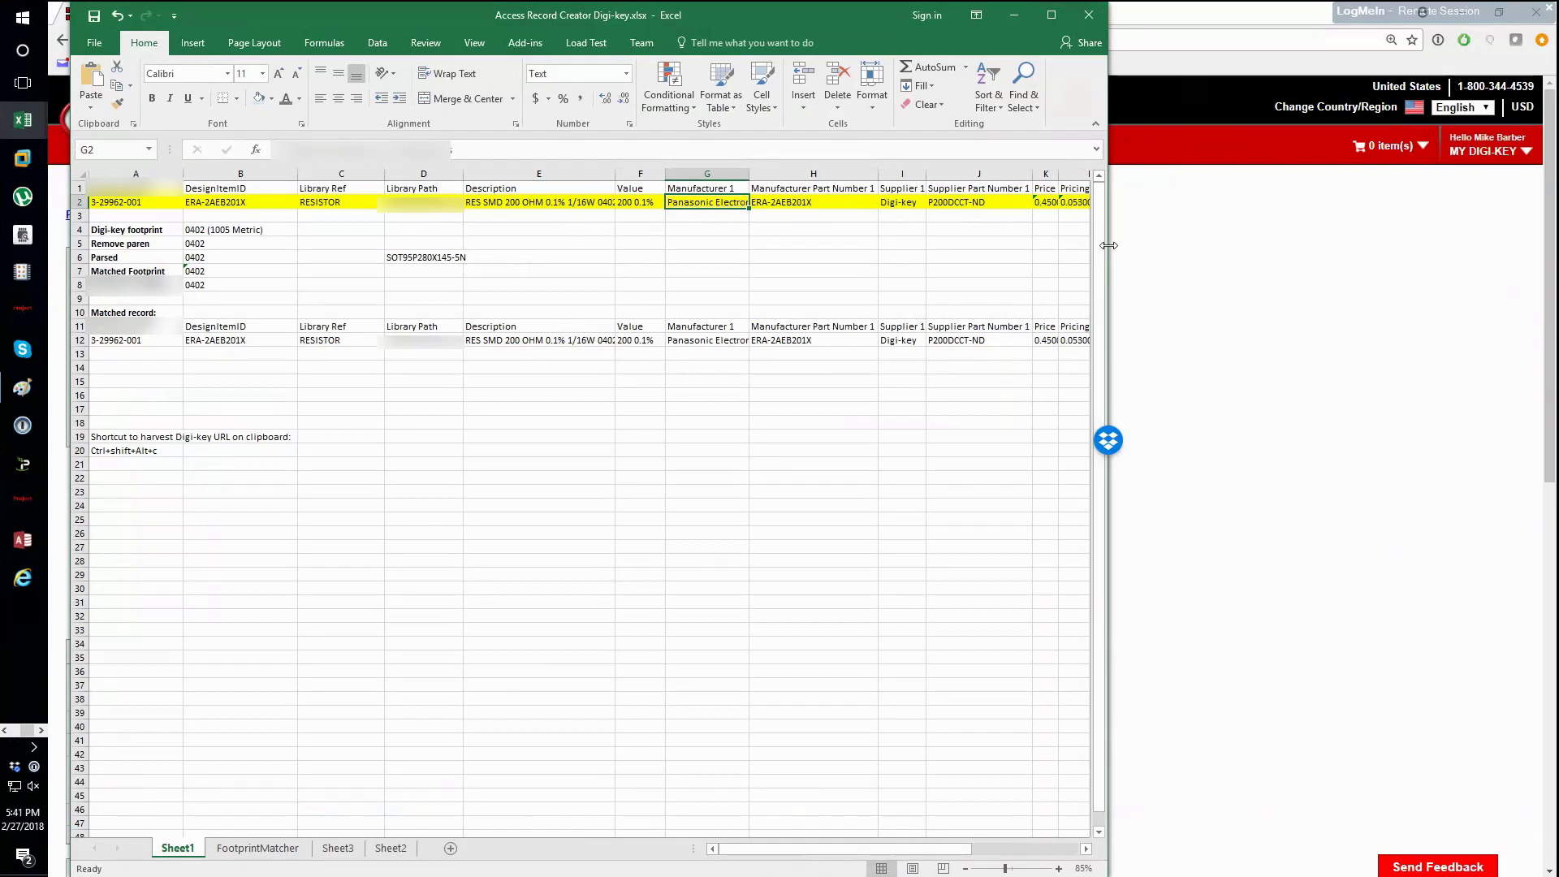
# - Widen the workbook window and check the pasted footprint against the FootprintMatcher sheet and the matched record's Footprint Ref in N12
pyautogui.moveTo(1109, 245); pyautogui.dragTo(1547, 246)
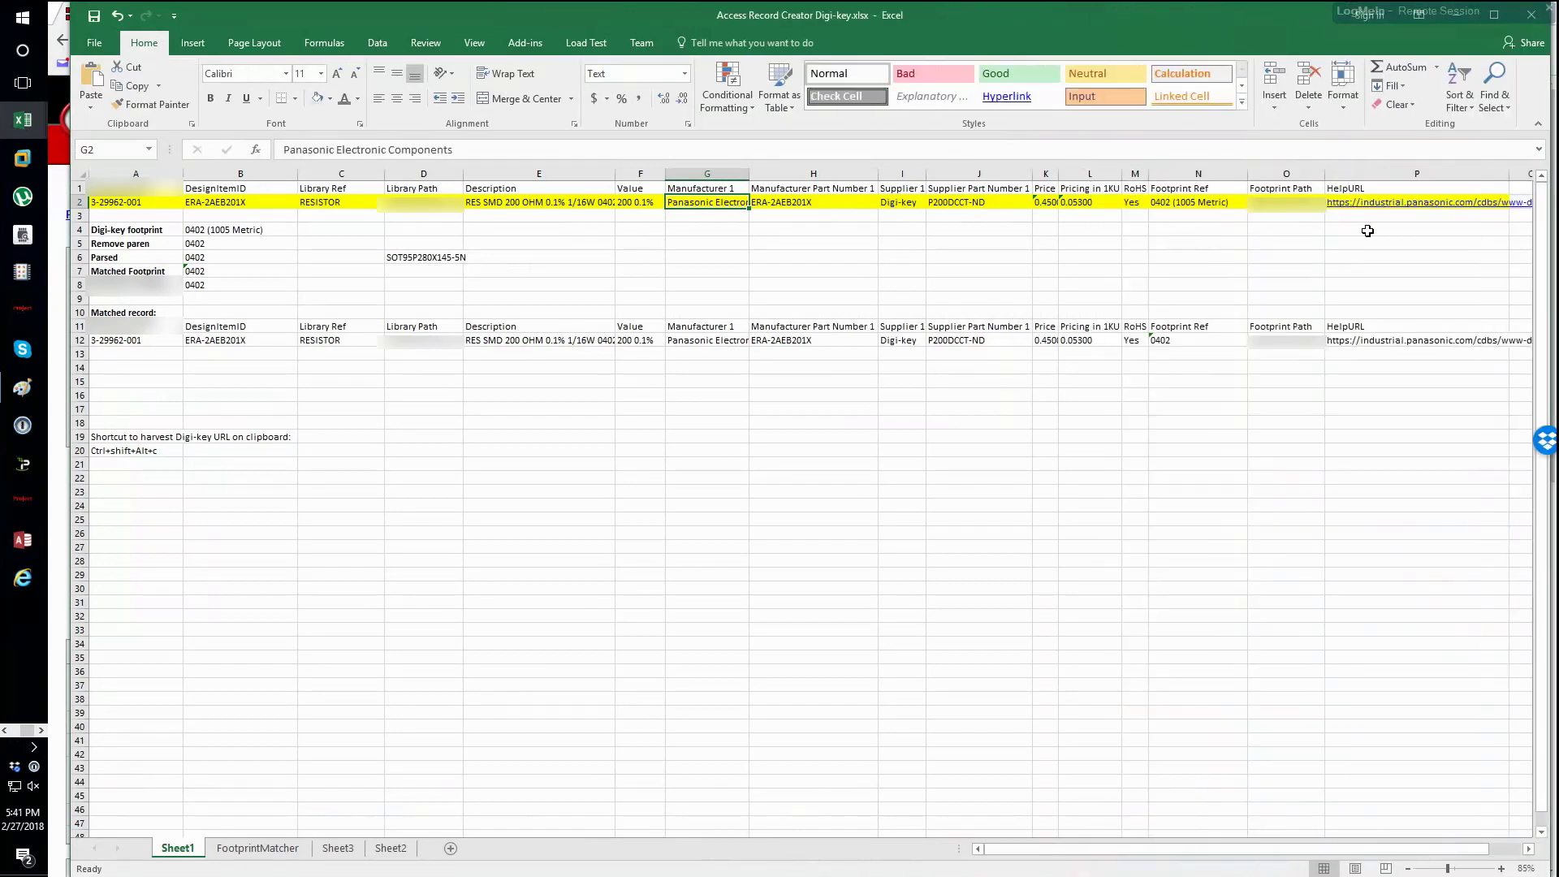
pyautogui.click(154, 202)
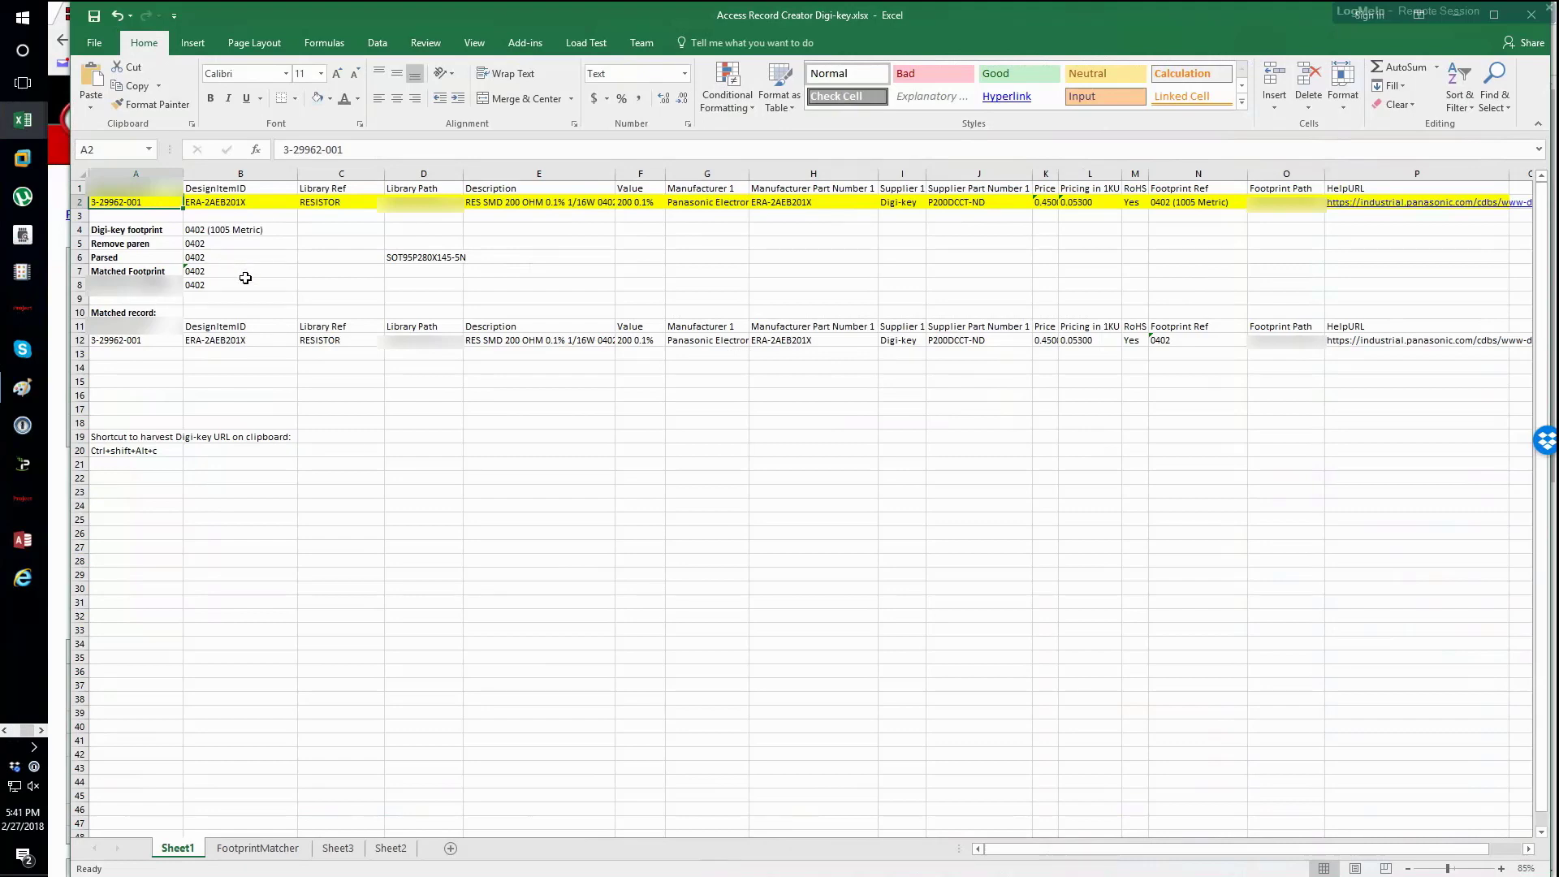
pyautogui.click(1225, 202)
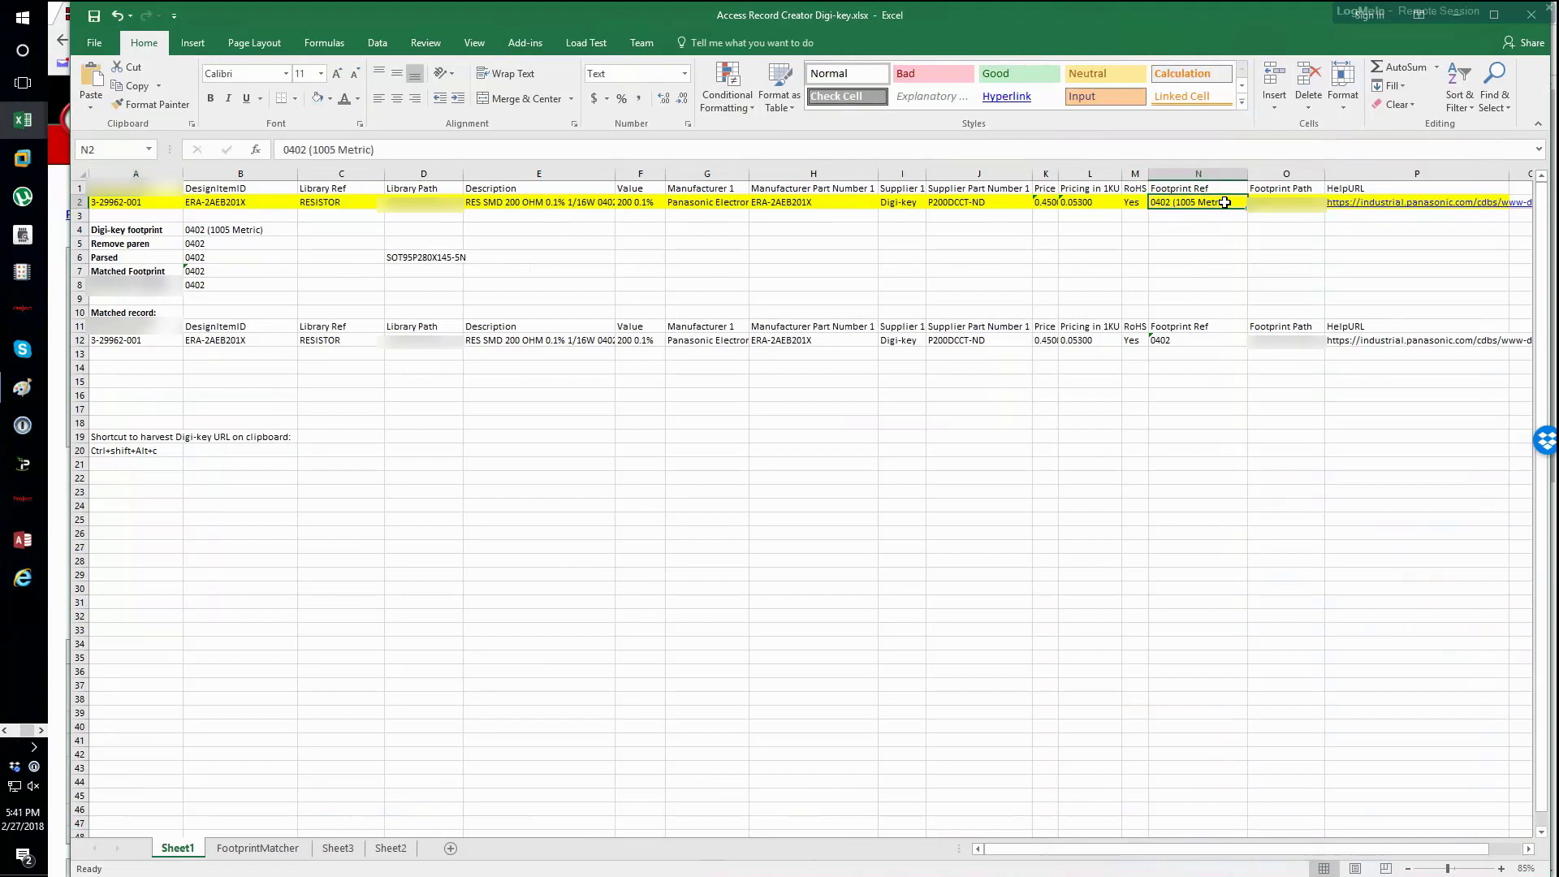
pyautogui.click(295, 847)
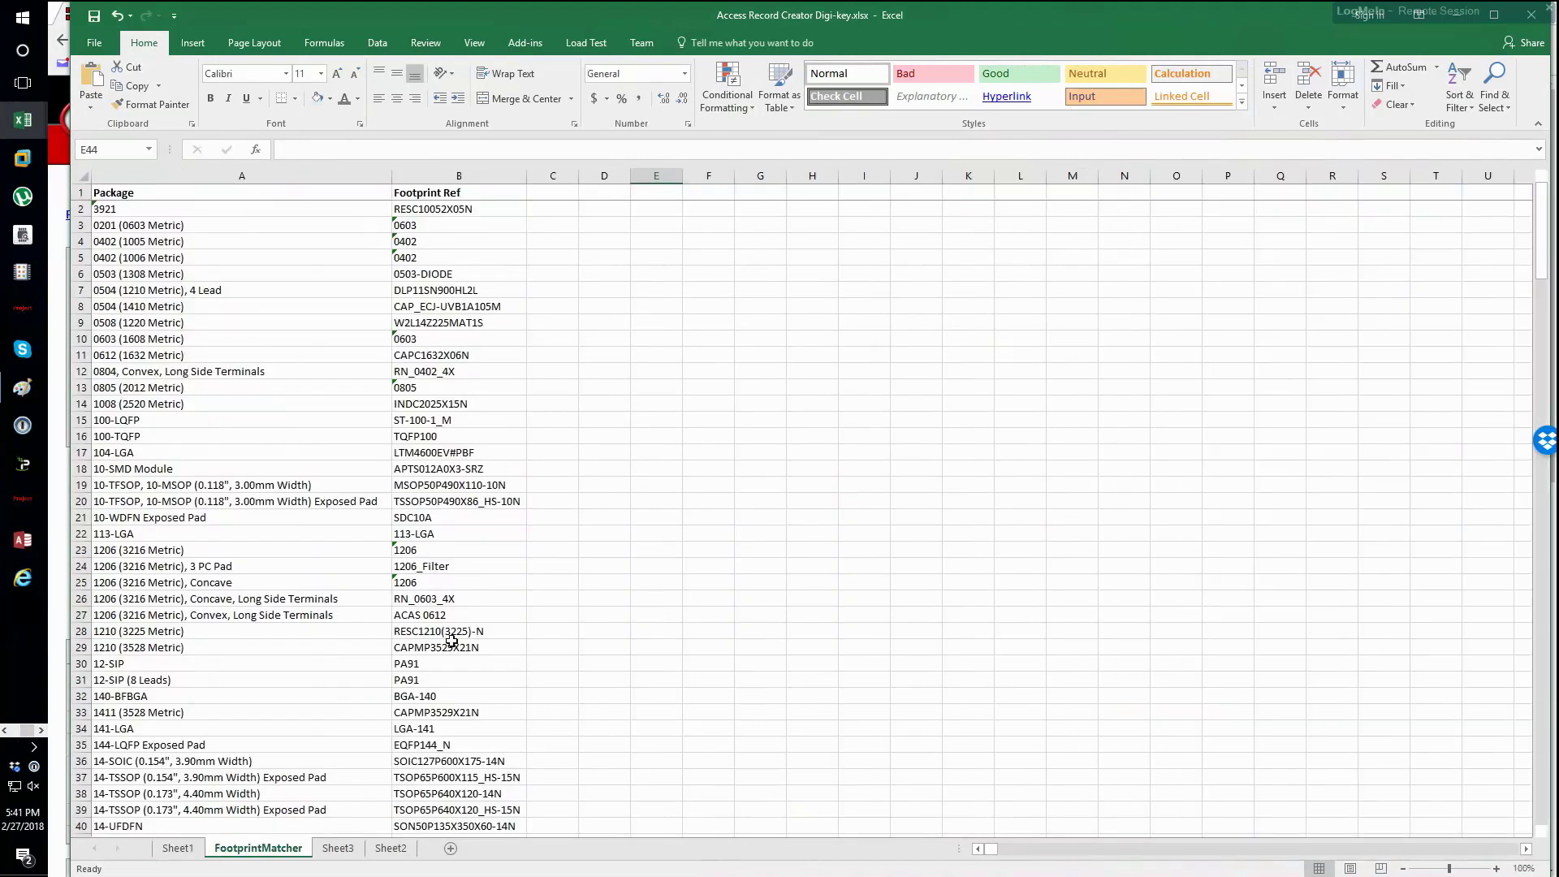
pyautogui.click(191, 208)
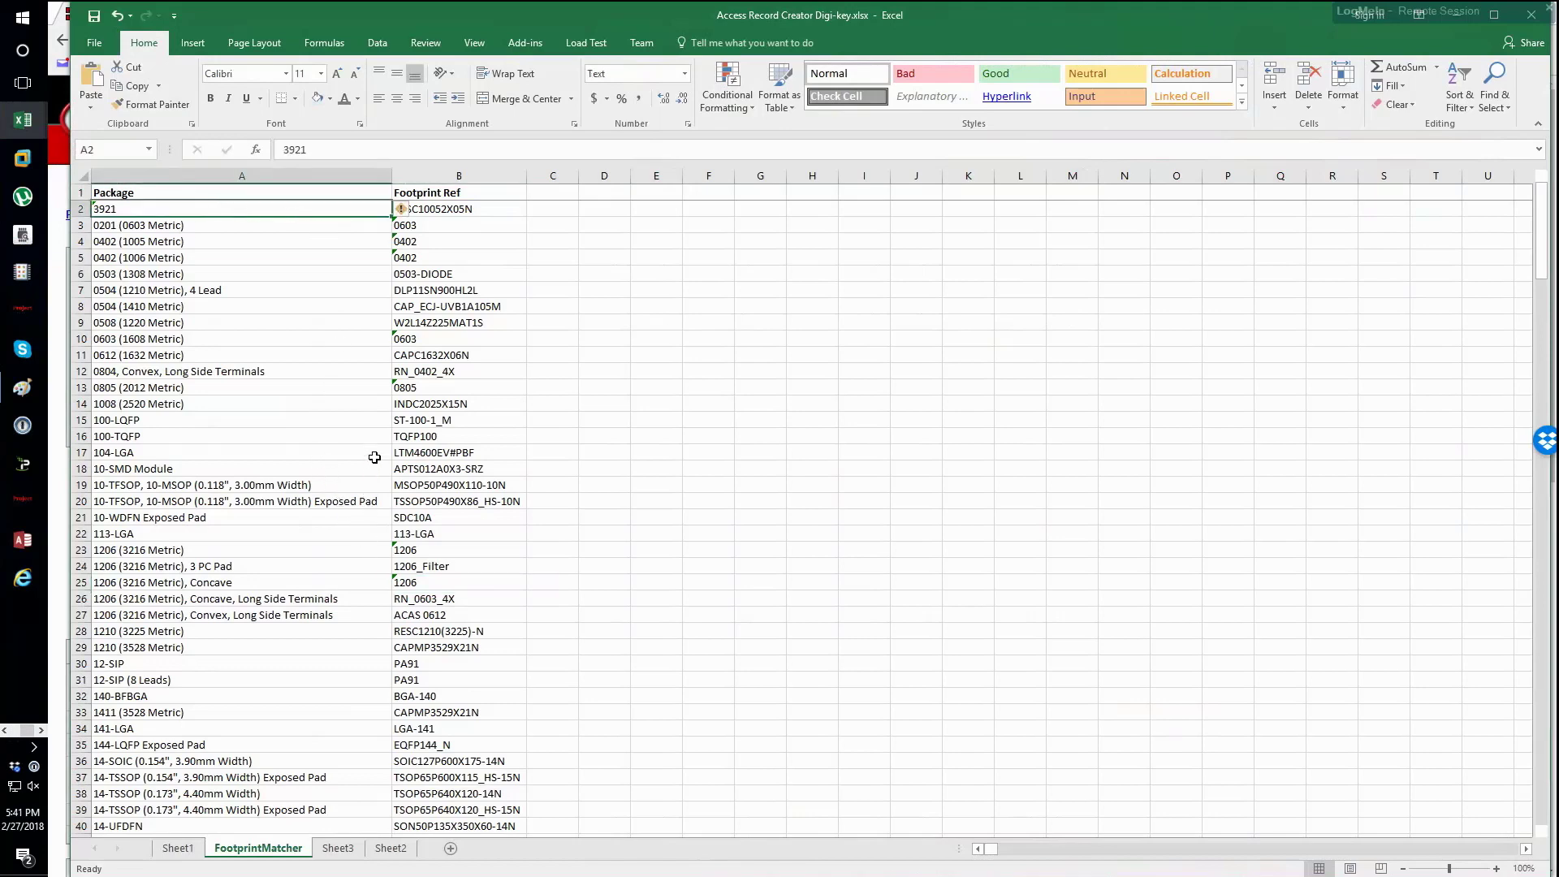
pyautogui.click(446, 211)
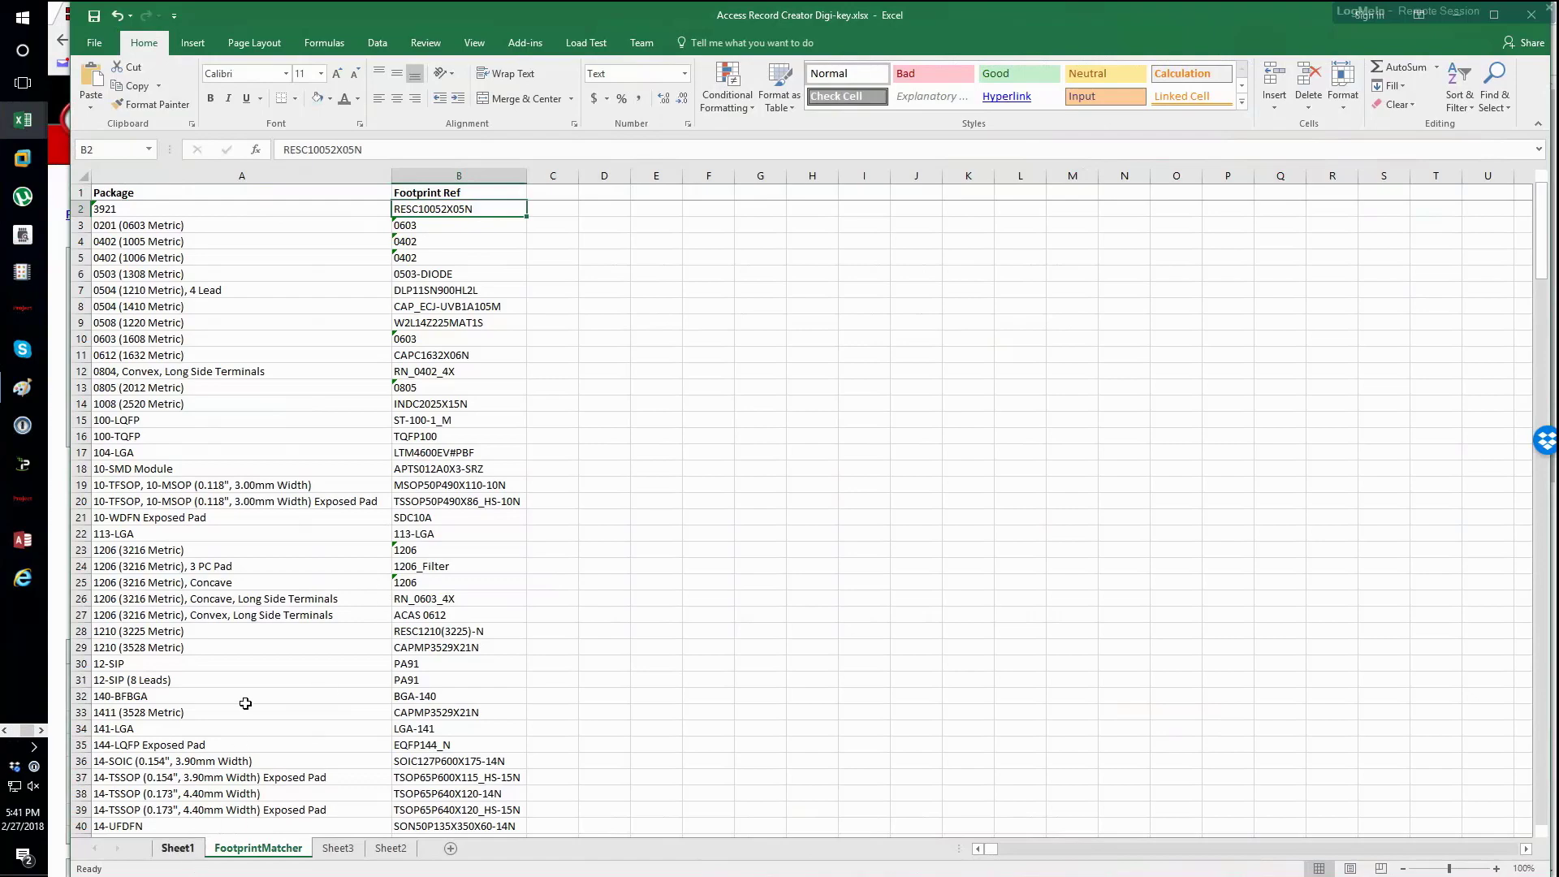
pyautogui.scroll(-15, 245, 703)
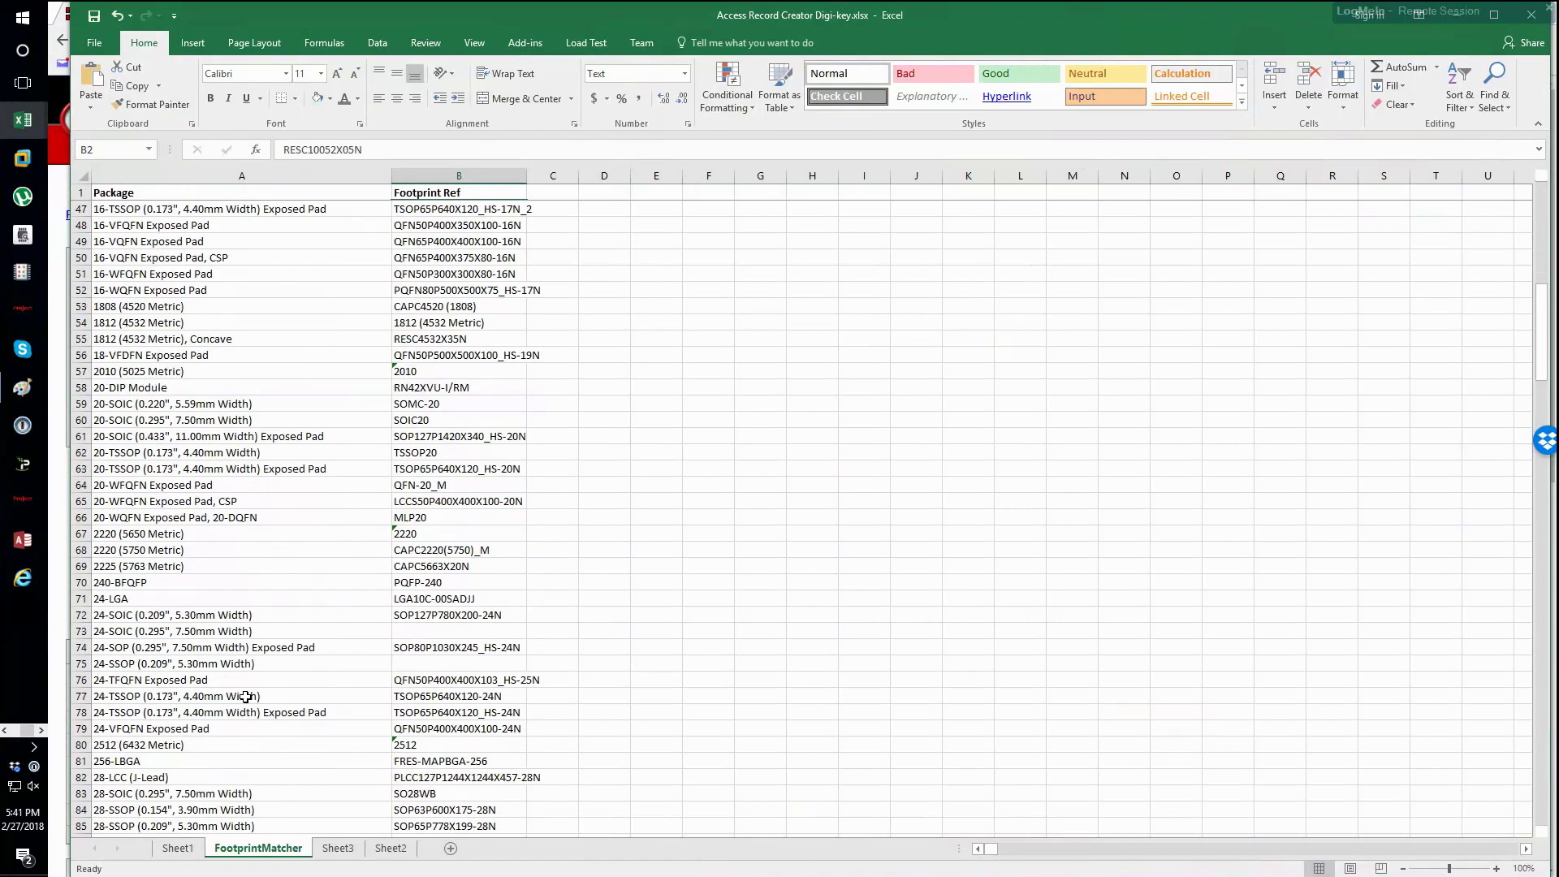
pyautogui.scroll(-13, 245, 697)
pyautogui.click(177, 847)
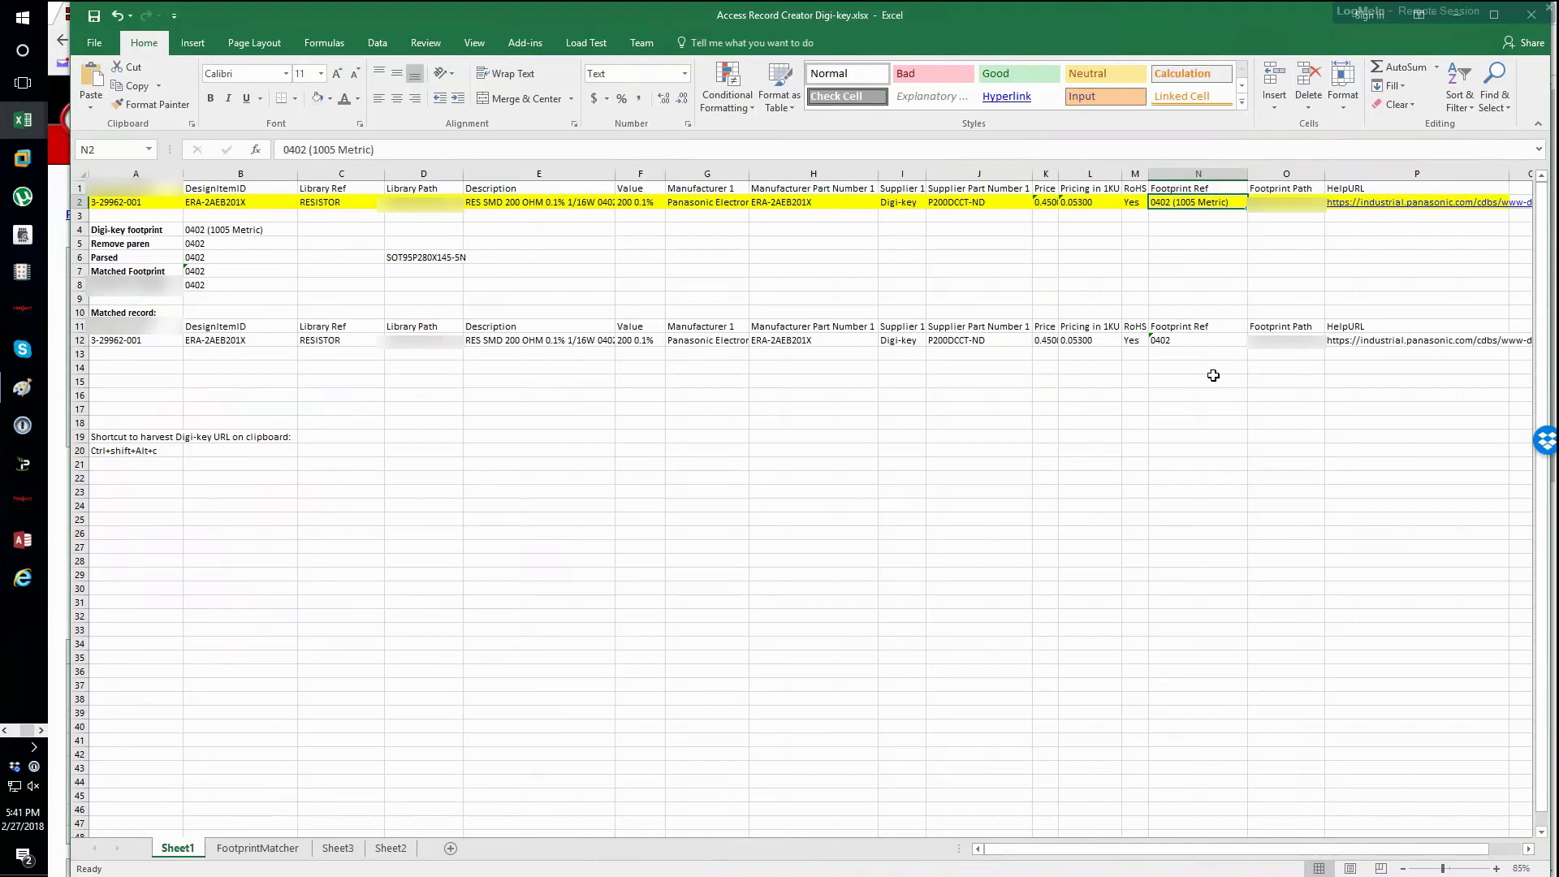
pyautogui.click(1193, 342)
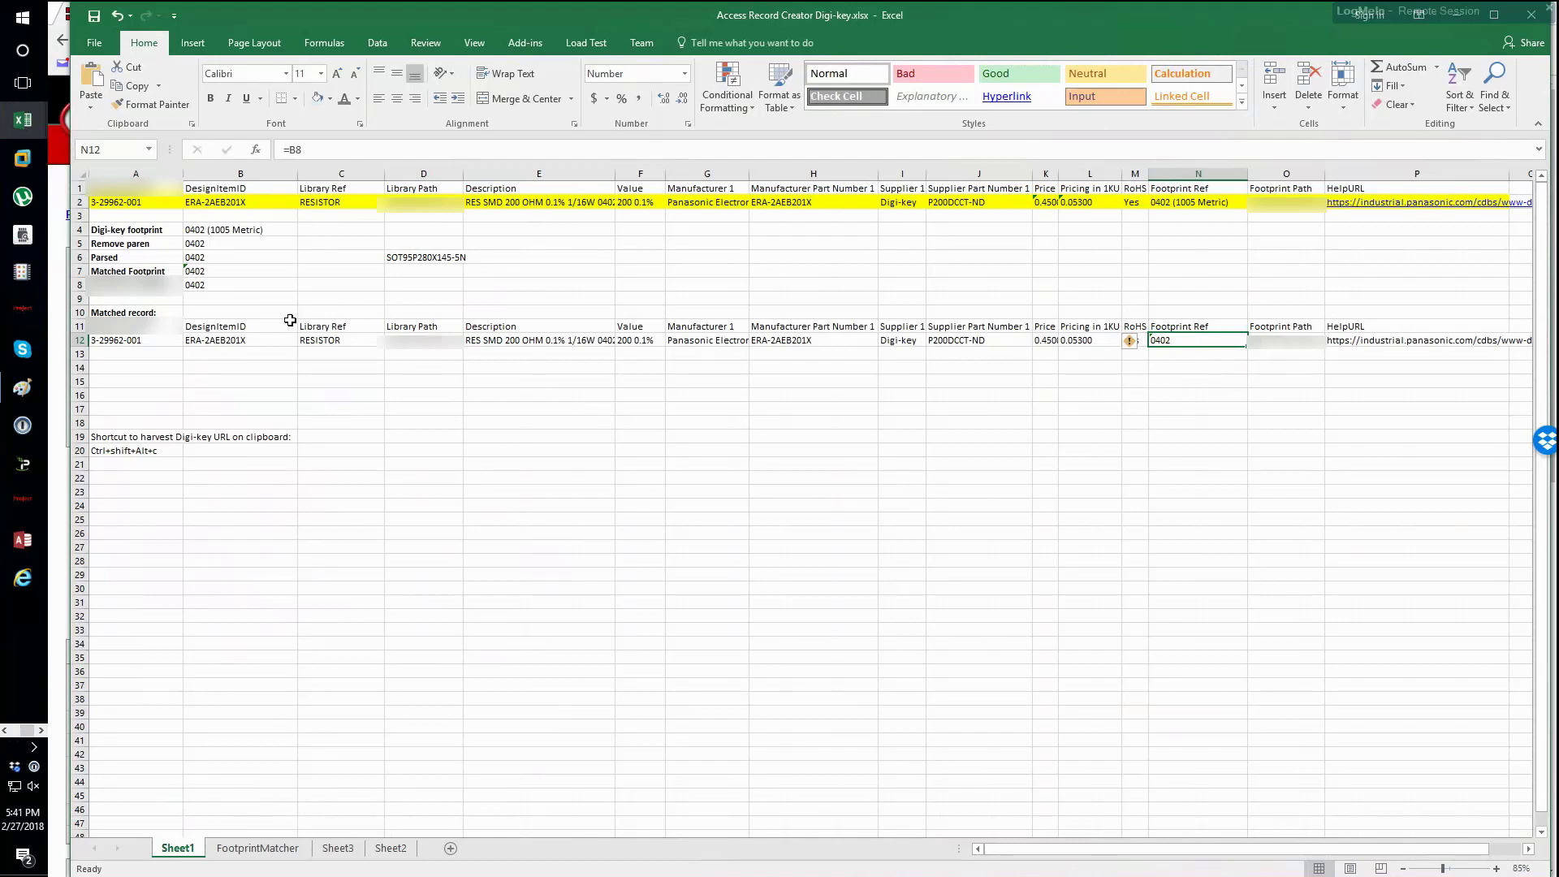
# - Copy the matched record with its headers (A11:P12) and append it as a new record to the parts table in the Access database cytonome.mdb
pyautogui.moveTo(138, 326); pyautogui.dragTo(1350, 339)
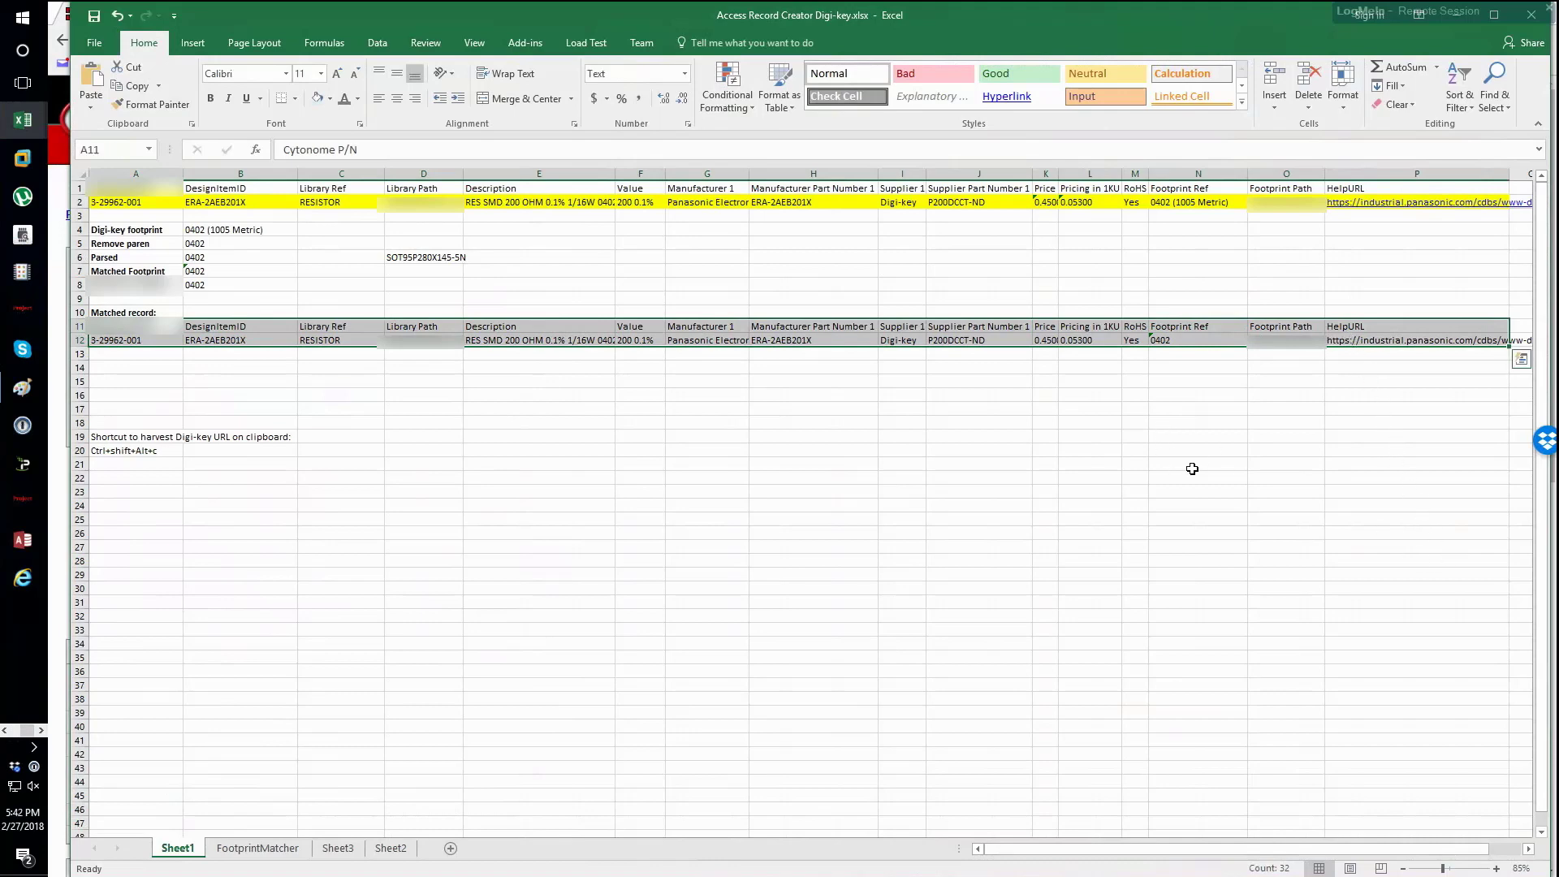
pyautogui.hotkey('ctrl', 'c')
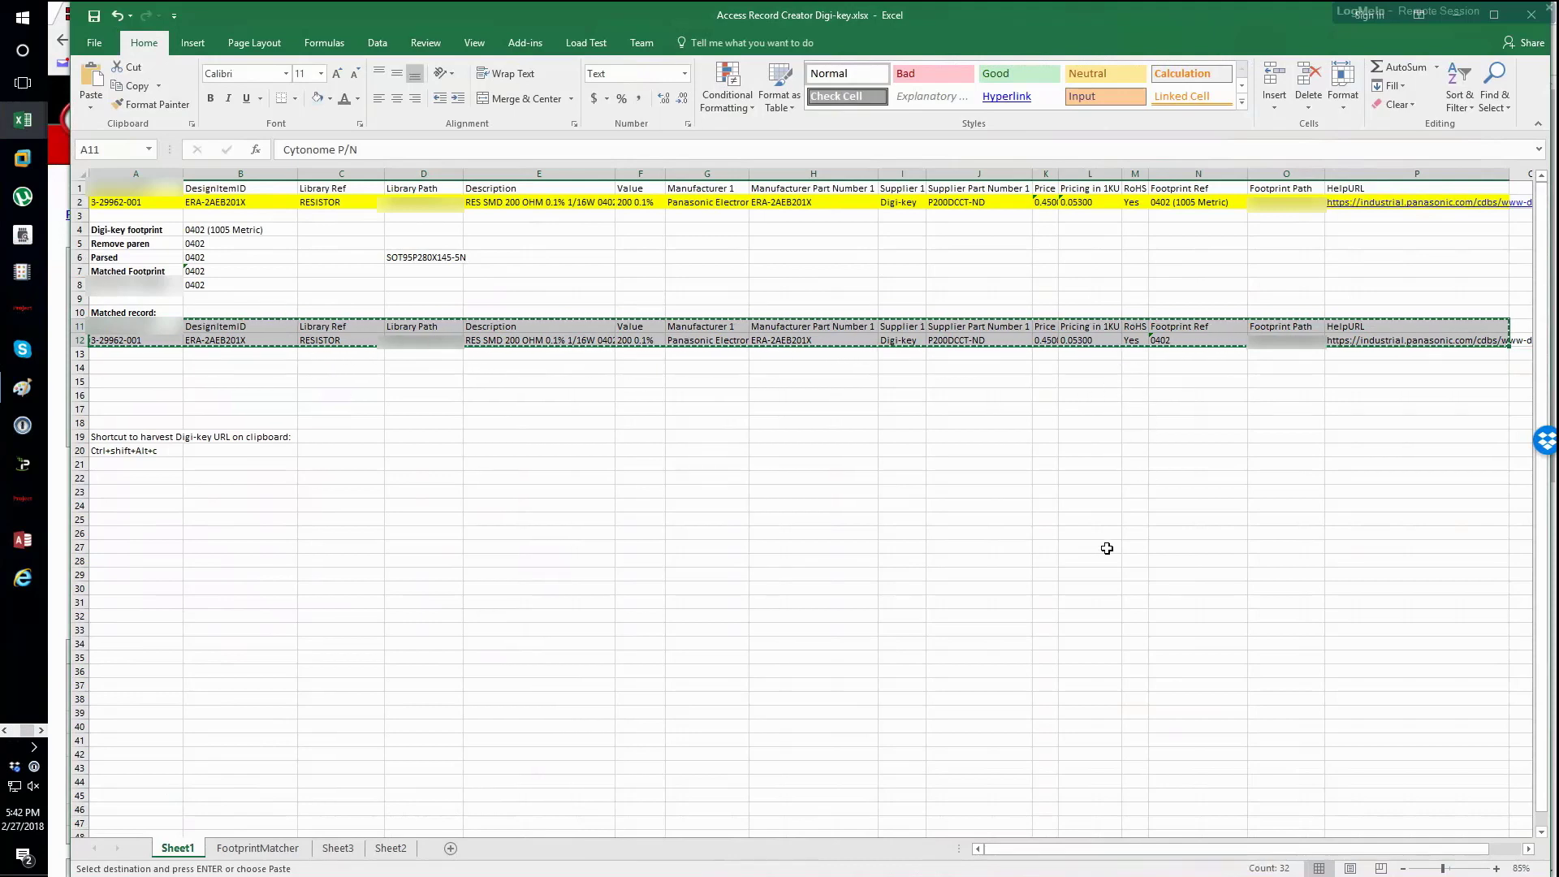
pyautogui.hotkey('alt', 'Tab')
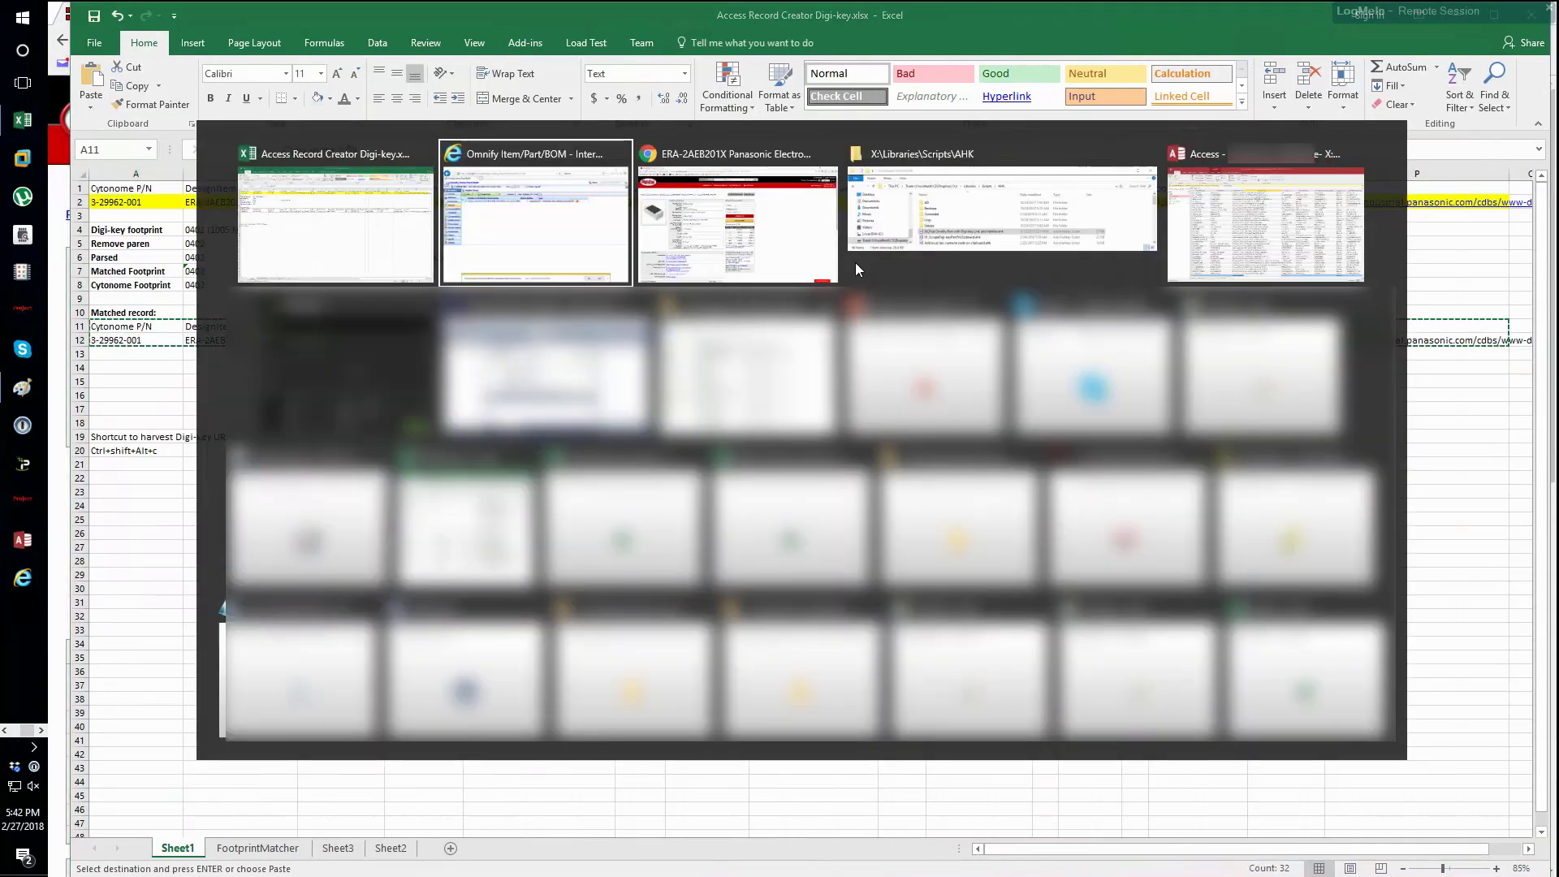
pyautogui.click(1235, 187)
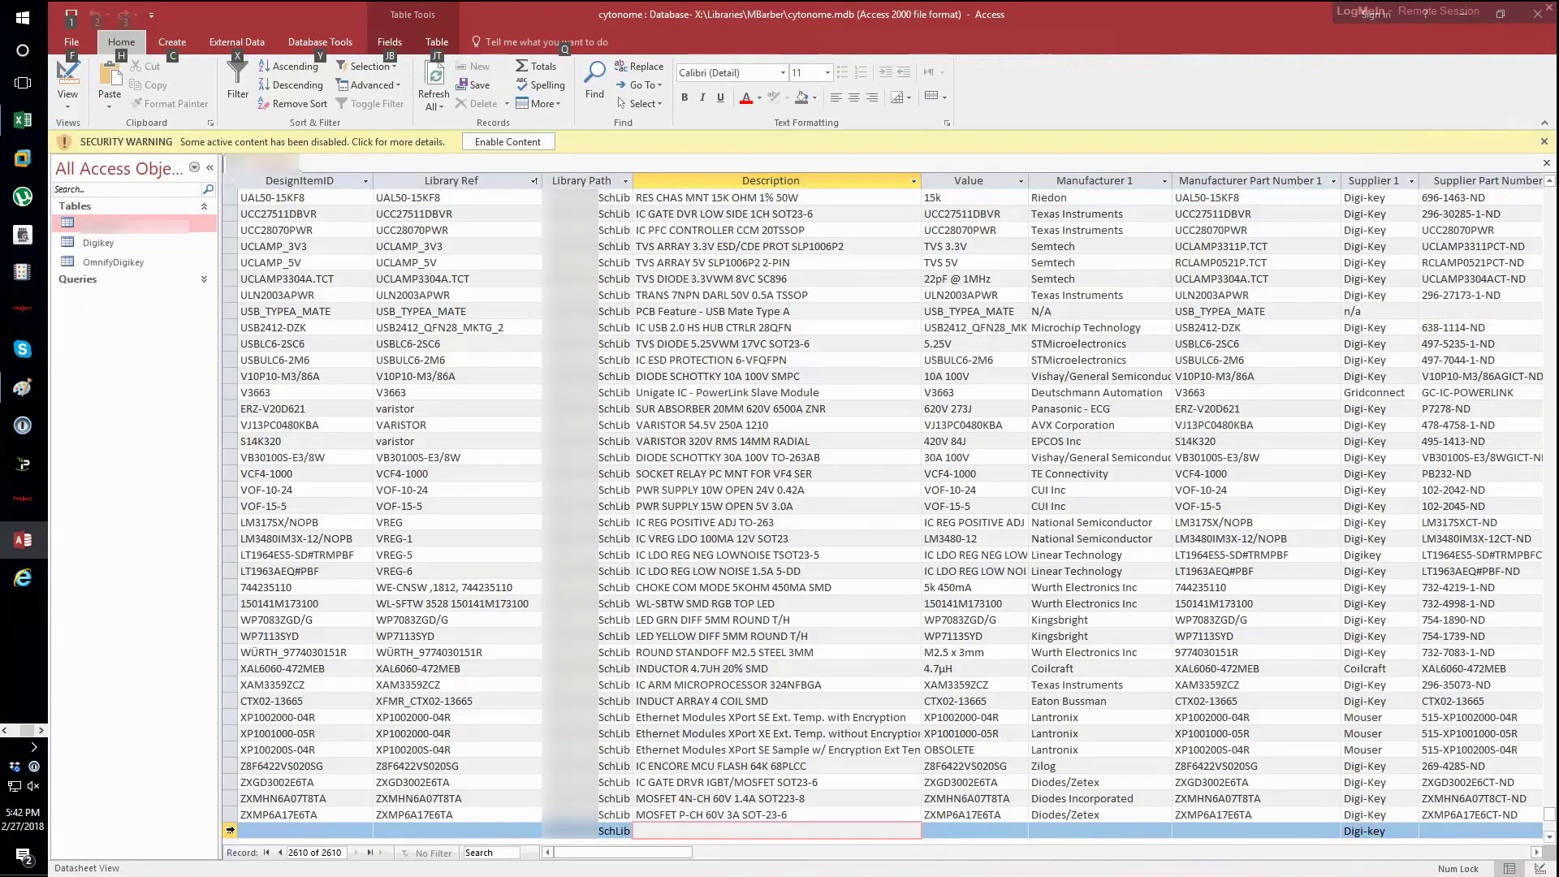
pyautogui.click(230, 830)
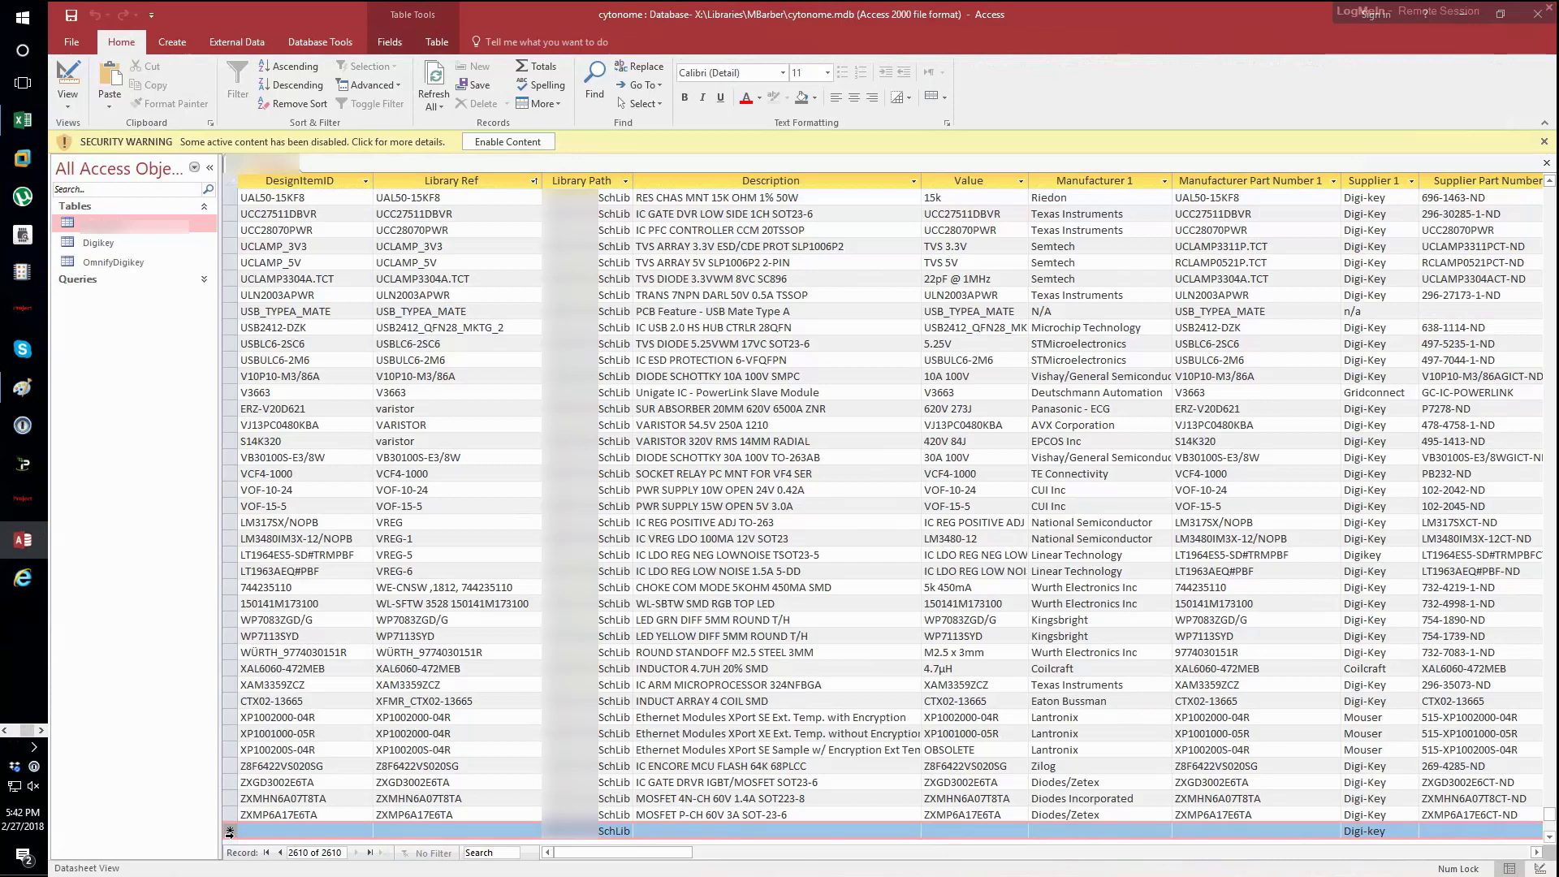
pyautogui.hotkey('ctrl', 'v')
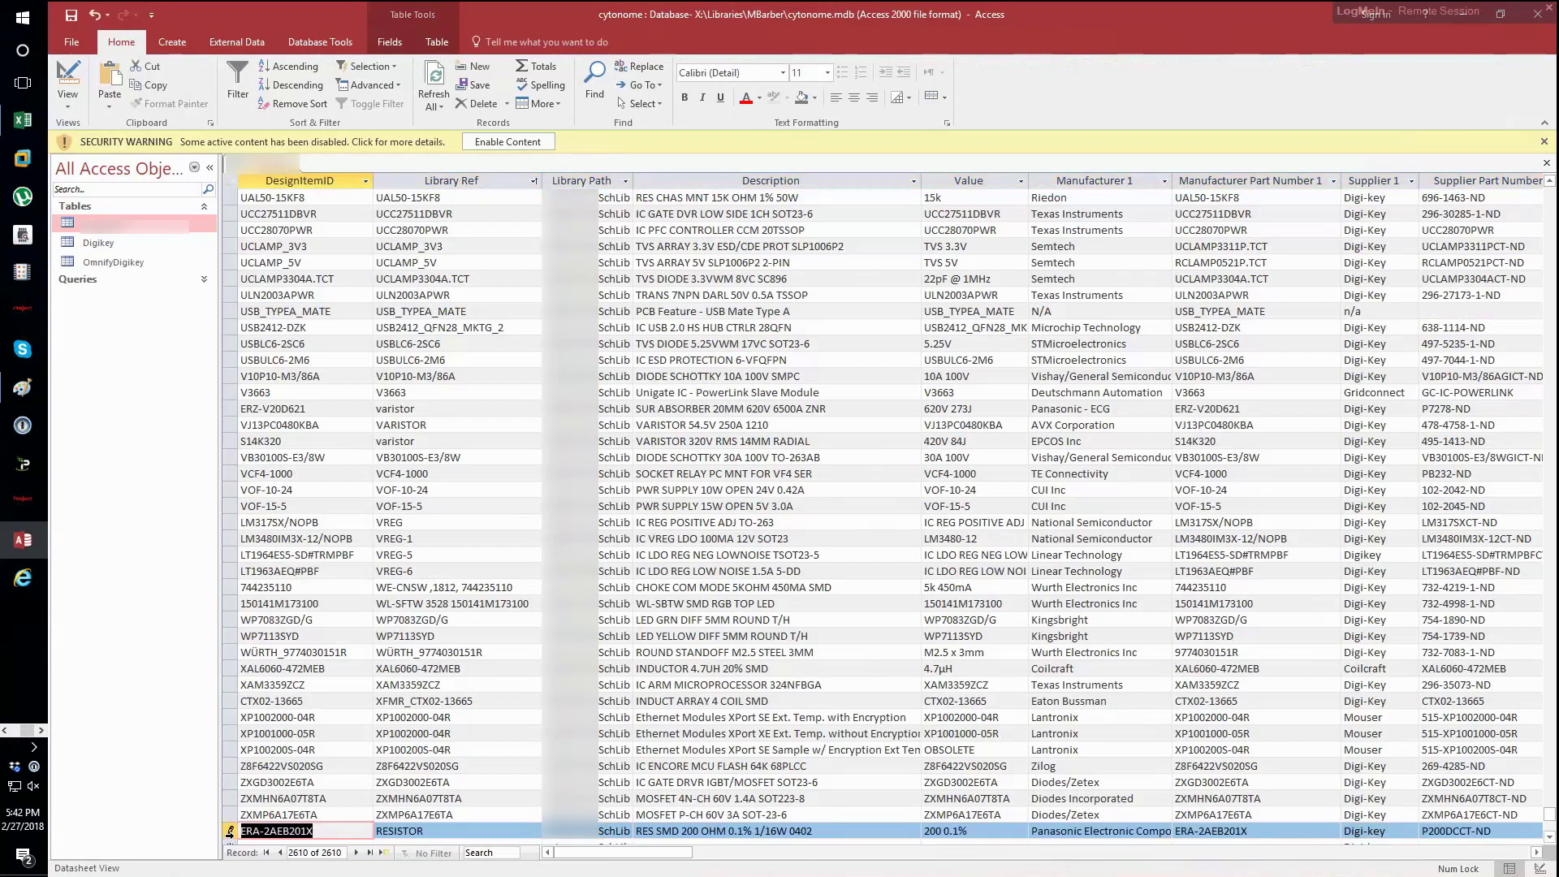
pyautogui.click(230, 832)
pyautogui.click(420, 830)
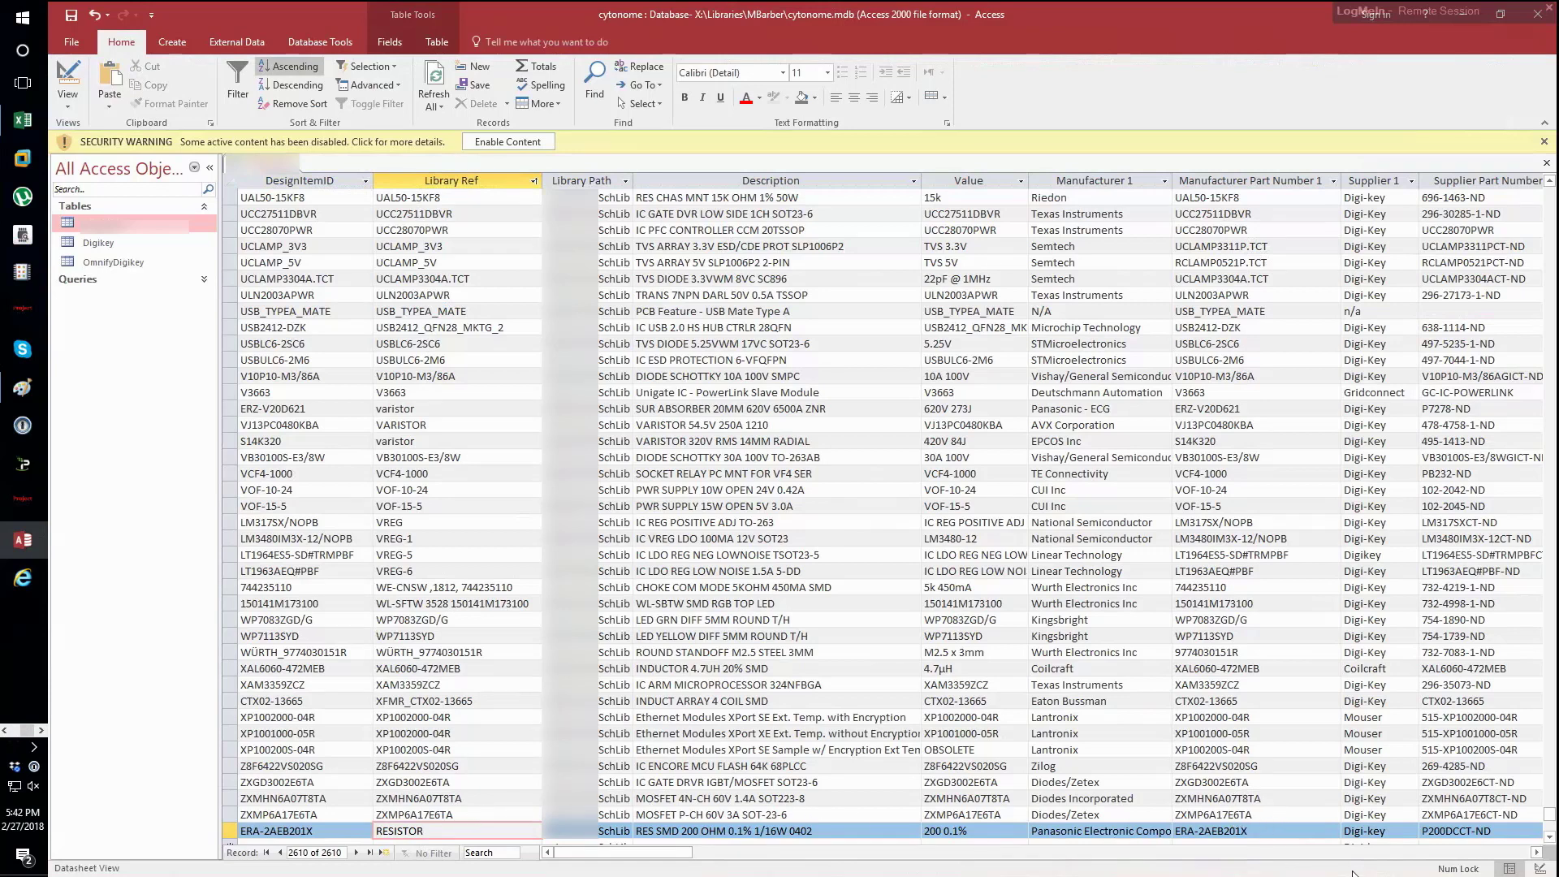
# - Select the new record's DesignItemID value in the parts table and switch to the sch_top.SchDoc schematic in Altium Designer
pyautogui.click(360, 836)
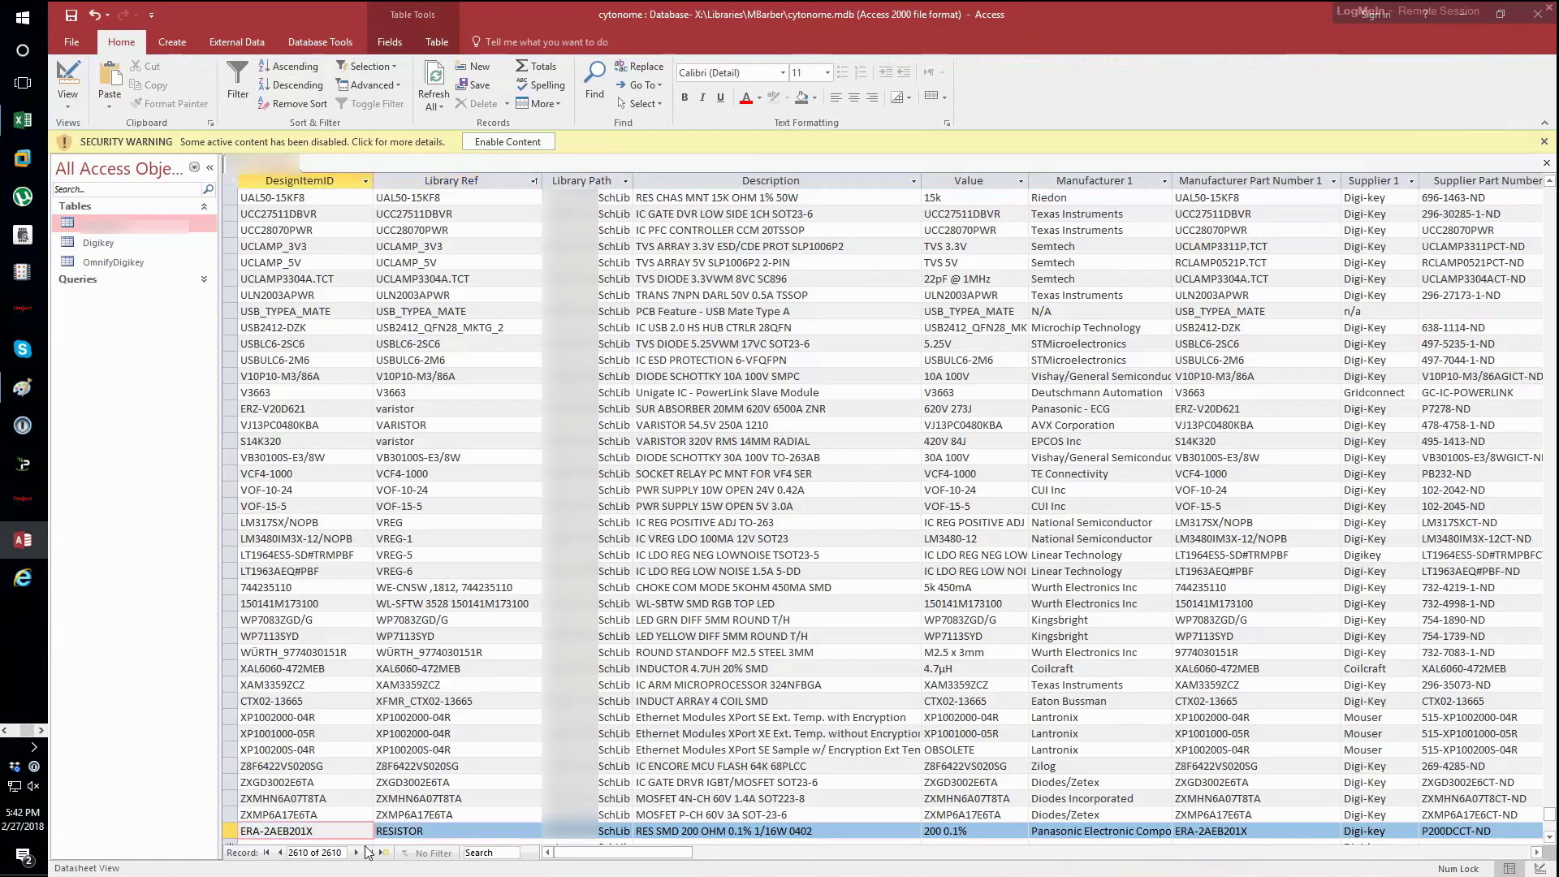
pyautogui.press('Tab')
pyautogui.hotkey('shift', 'Tab')
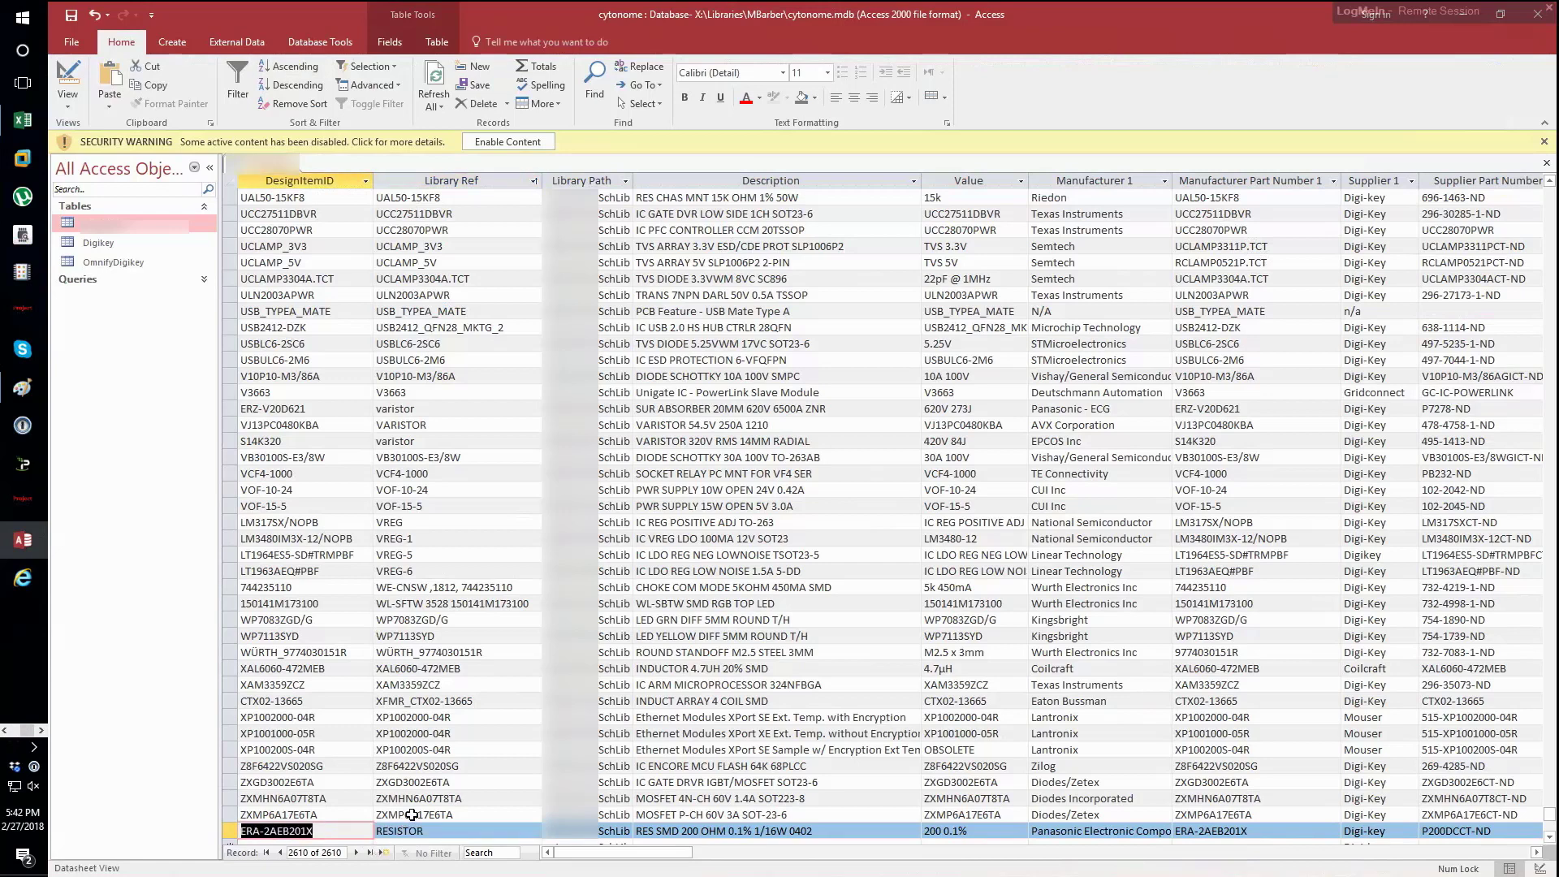
pyautogui.hotkey('alt', 'Tab')
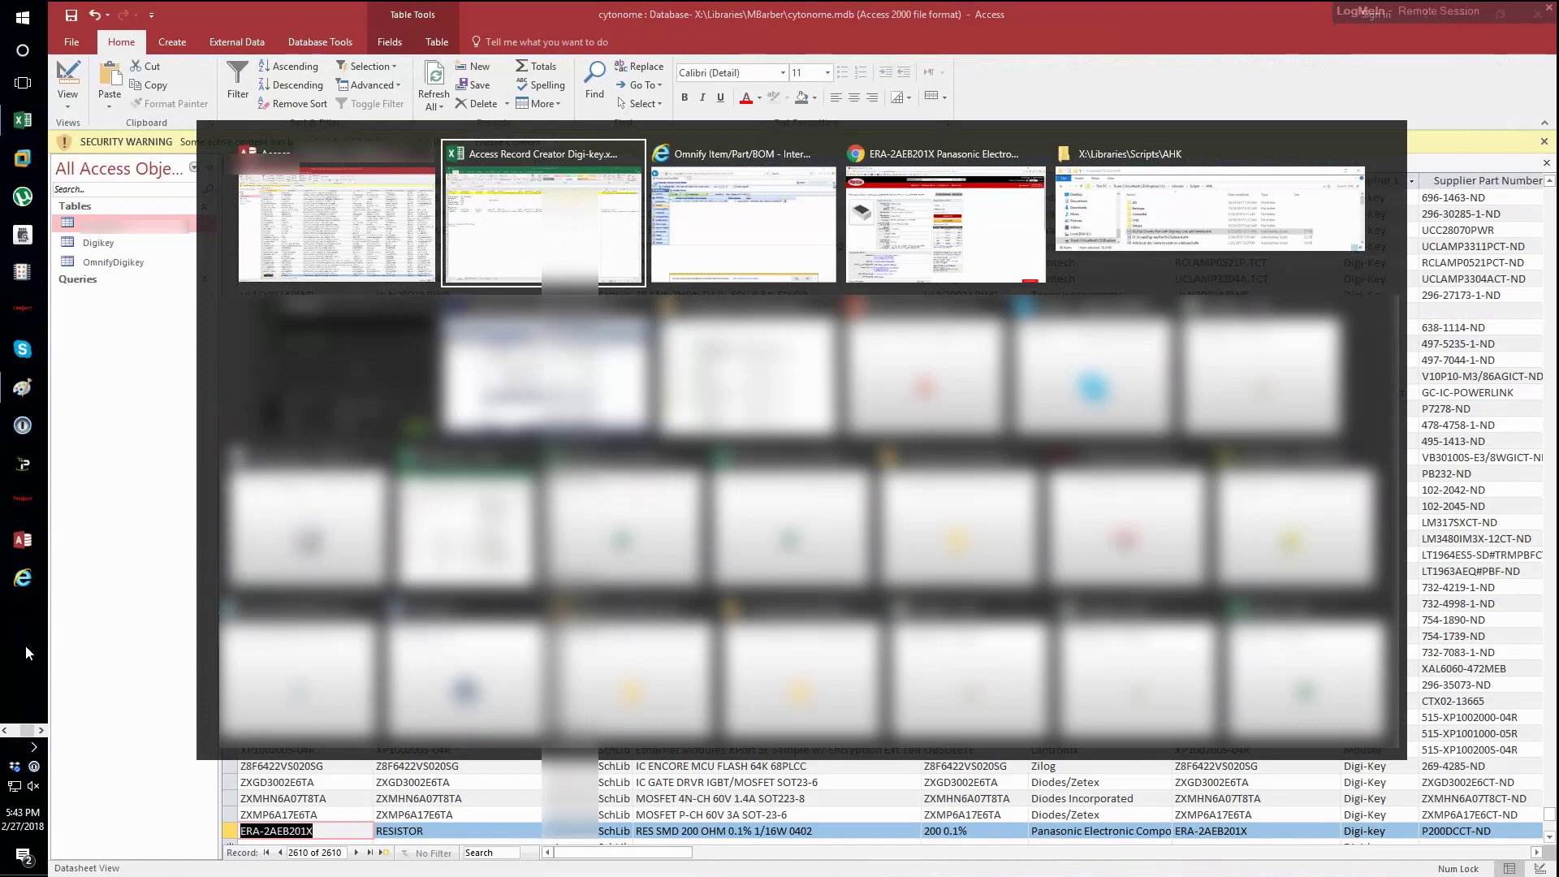
pyautogui.press('Escape')
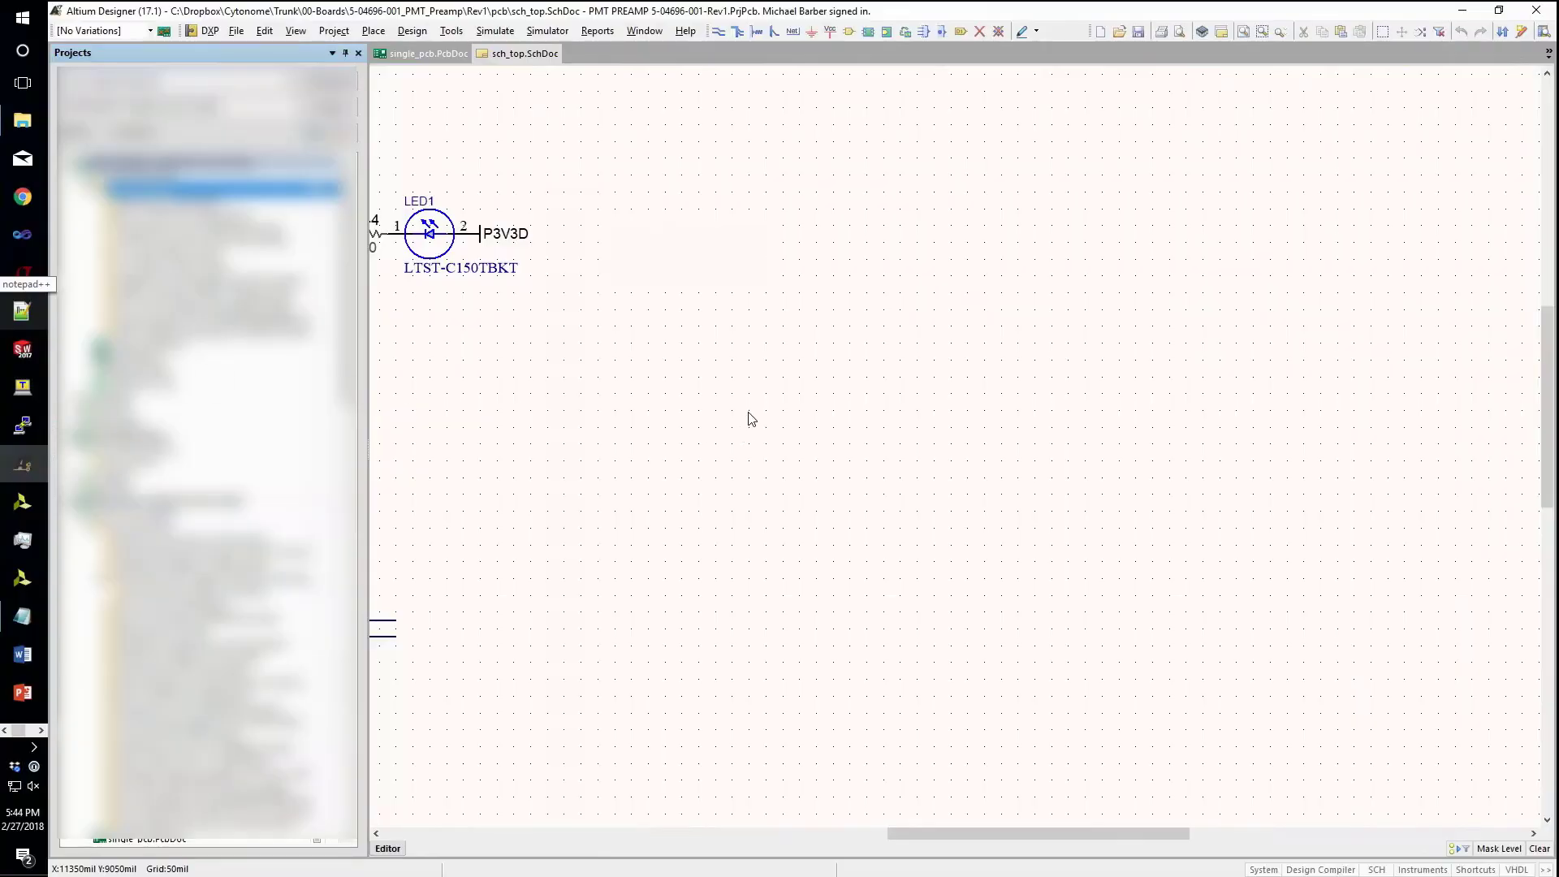
# - Start placing a part and choose the Access-linked component database library as the library to browse
pyautogui.press('p')
pyautogui.press('p')
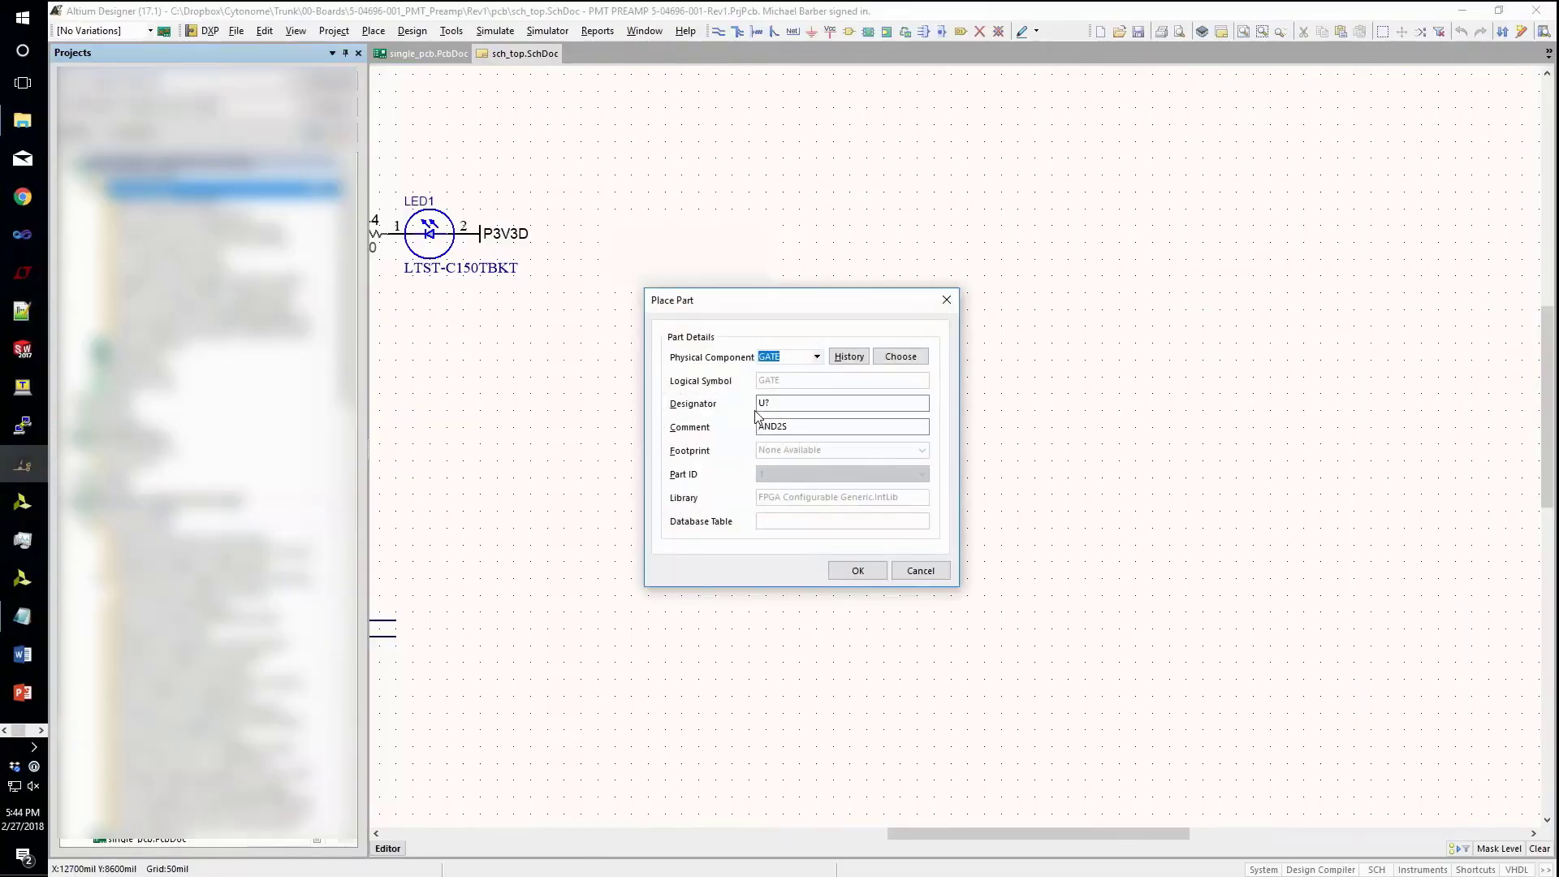
pyautogui.click(896, 359)
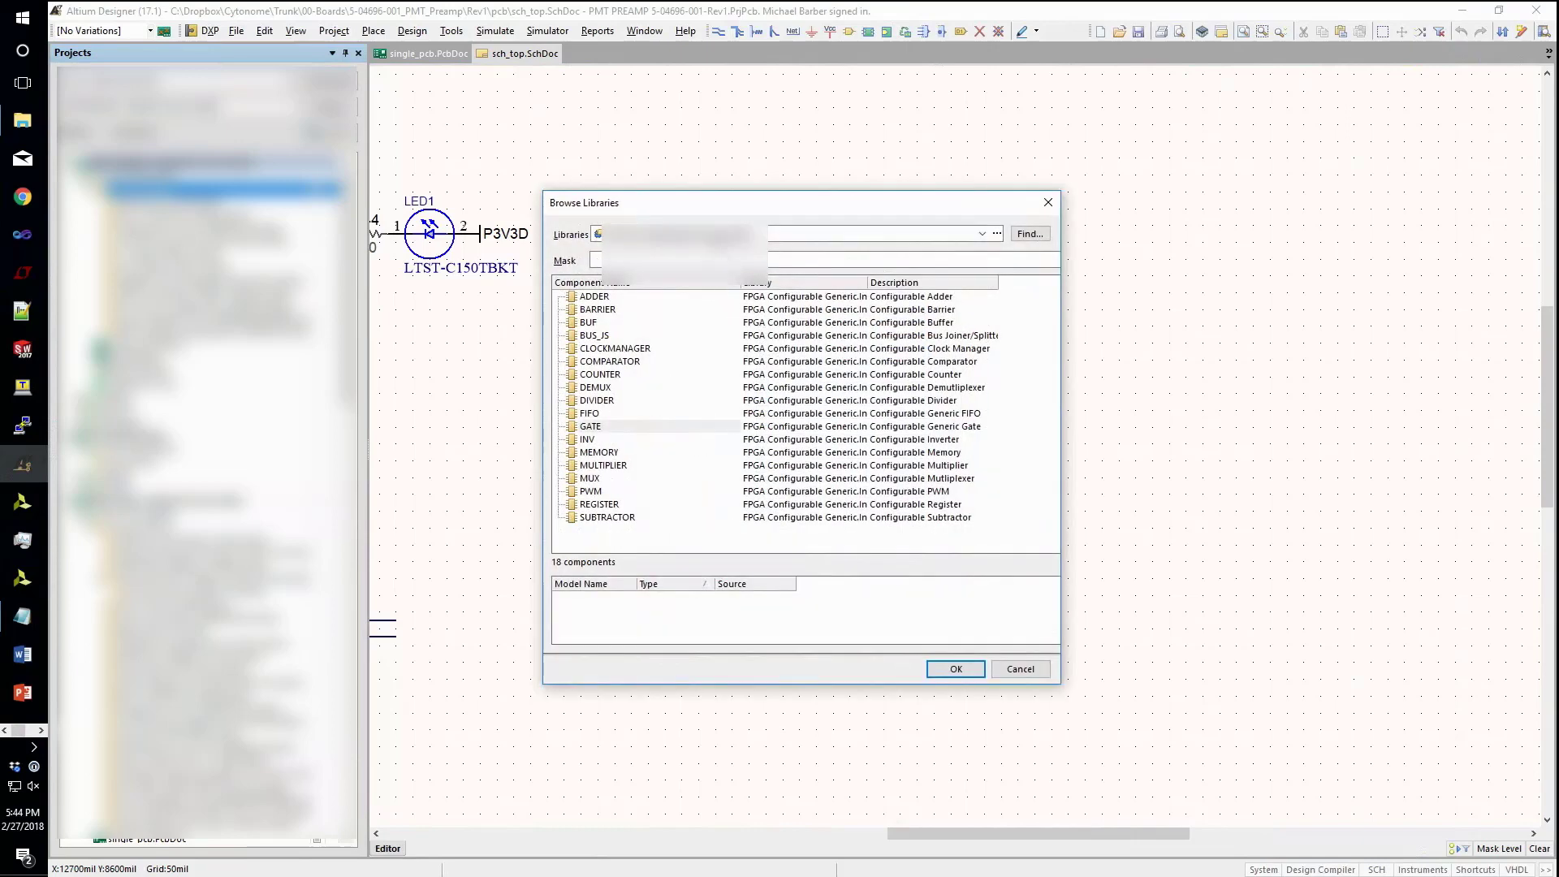
pyautogui.click(983, 234)
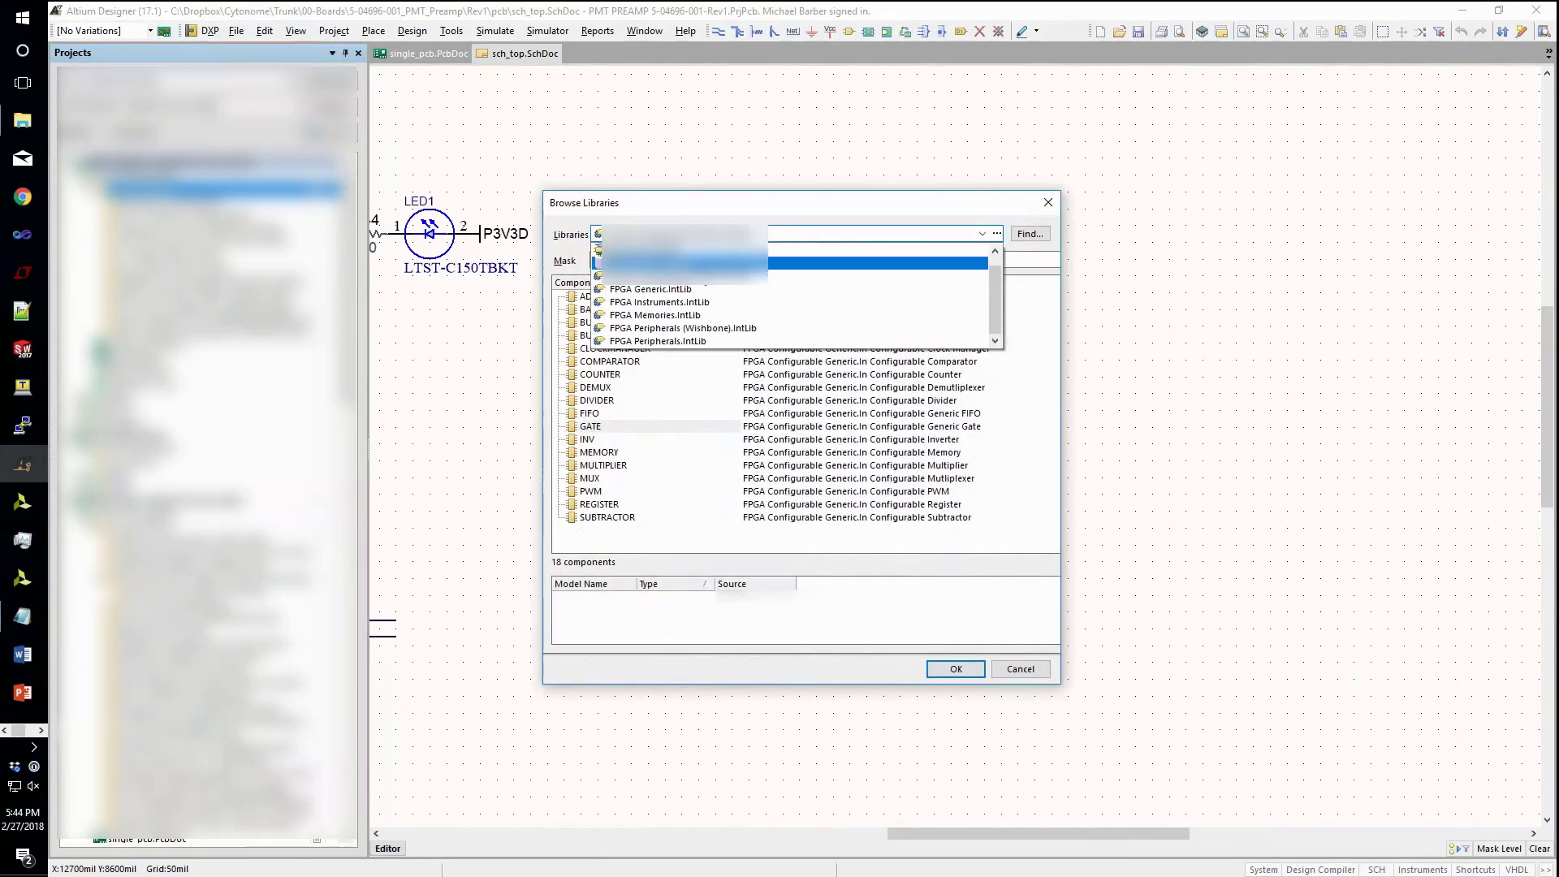
pyautogui.press('Up')
pyautogui.press('Up')
pyautogui.press('Up')
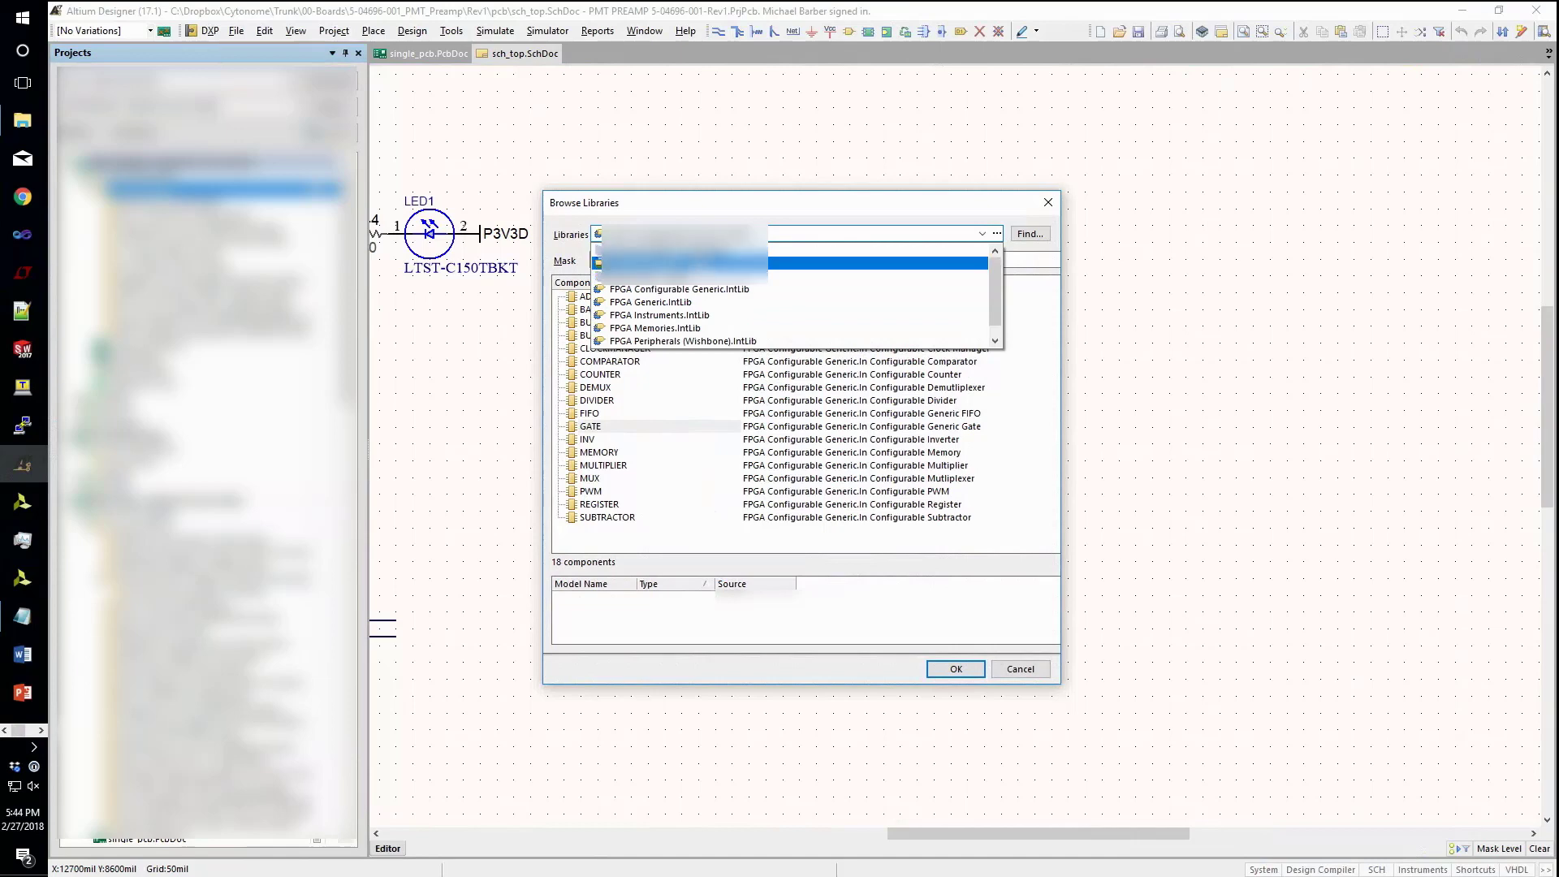
pyautogui.press('Return')
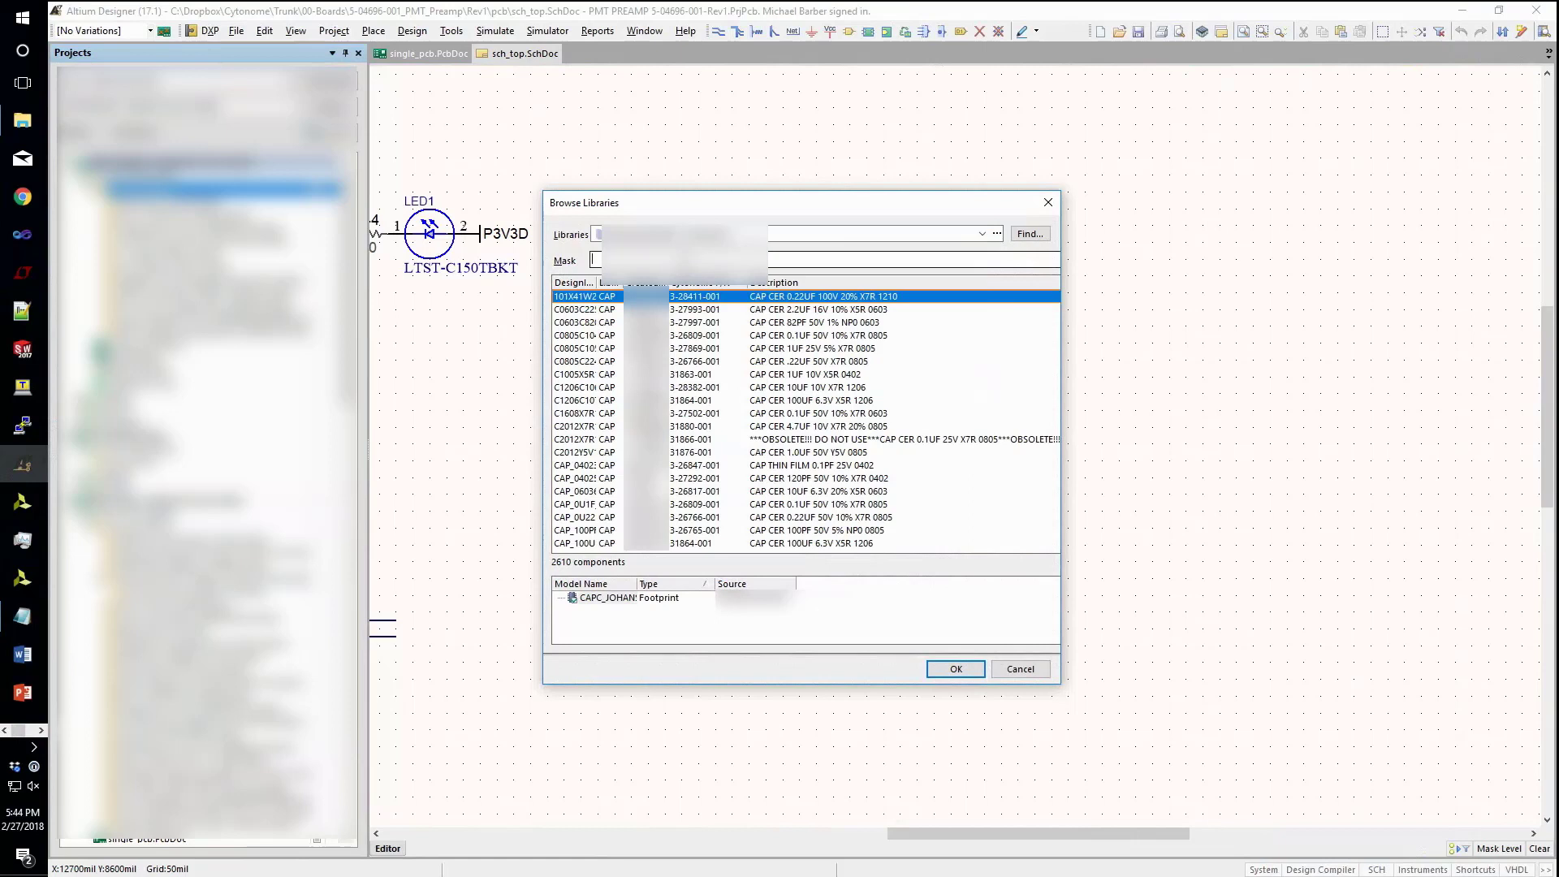
# - Filter the library by "ER", choose resistor ERA-2AEB201X and place one in the empty area at about X 12450 mil, Y 8700 mil
pyautogui.write('ER')
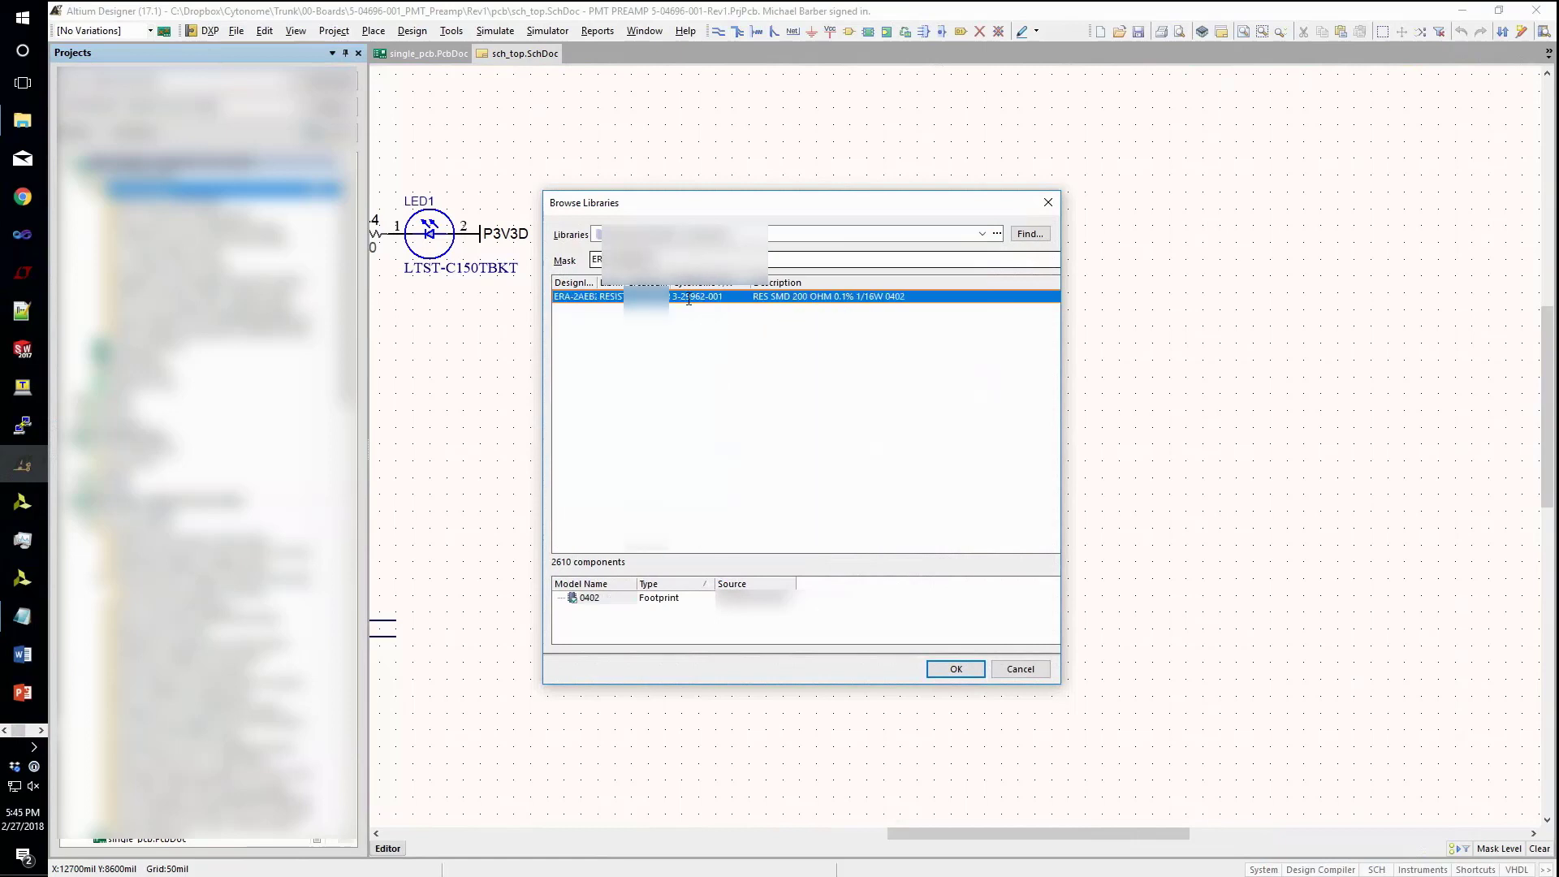
pyautogui.click(958, 672)
pyautogui.click(860, 573)
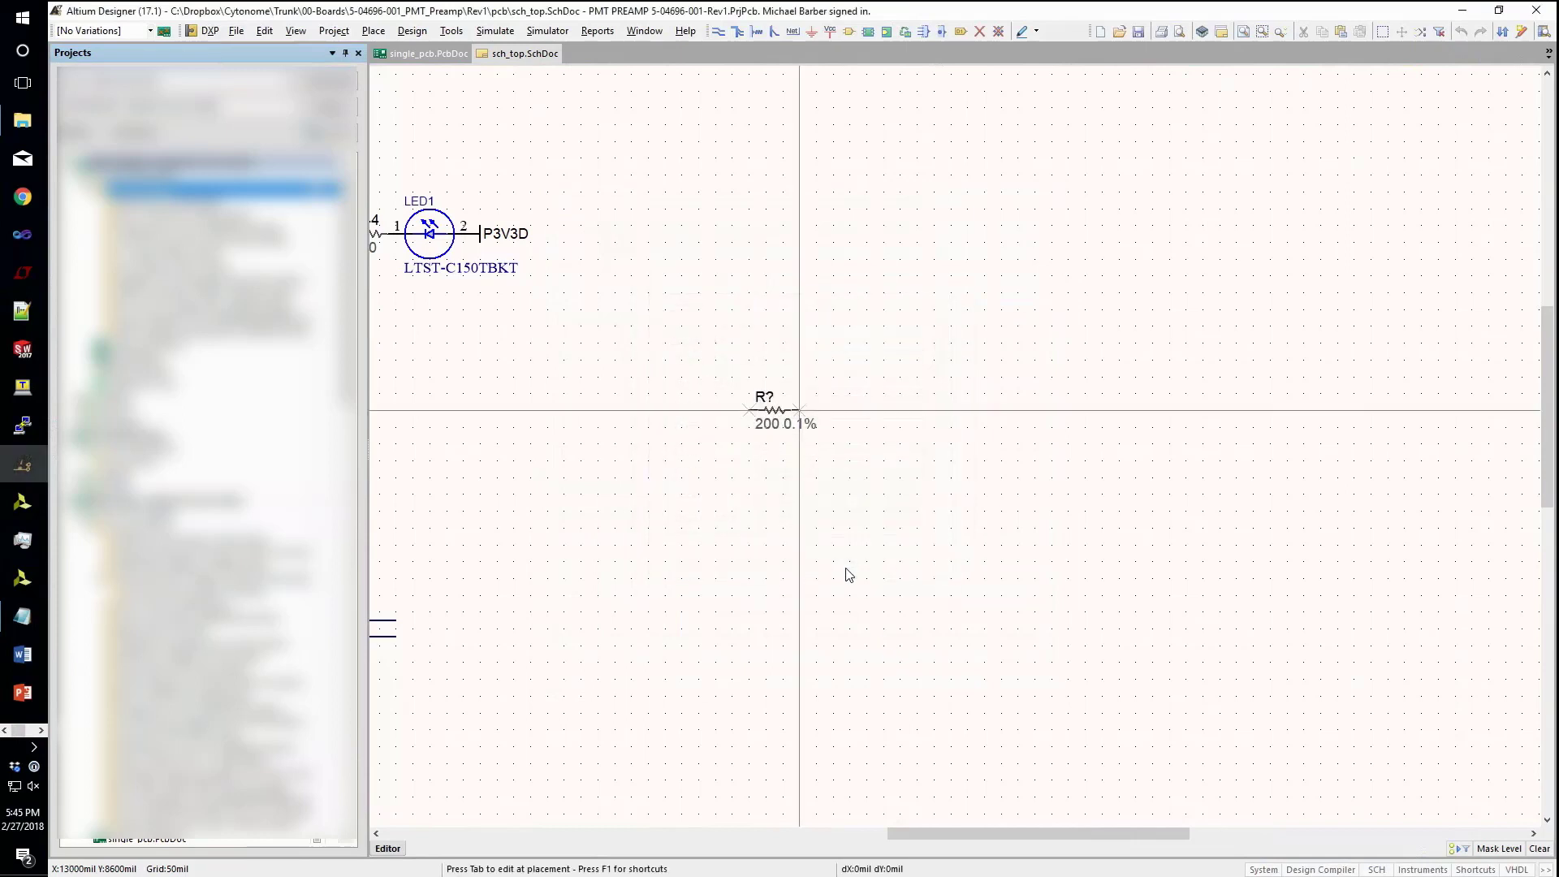
pyautogui.click(758, 393)
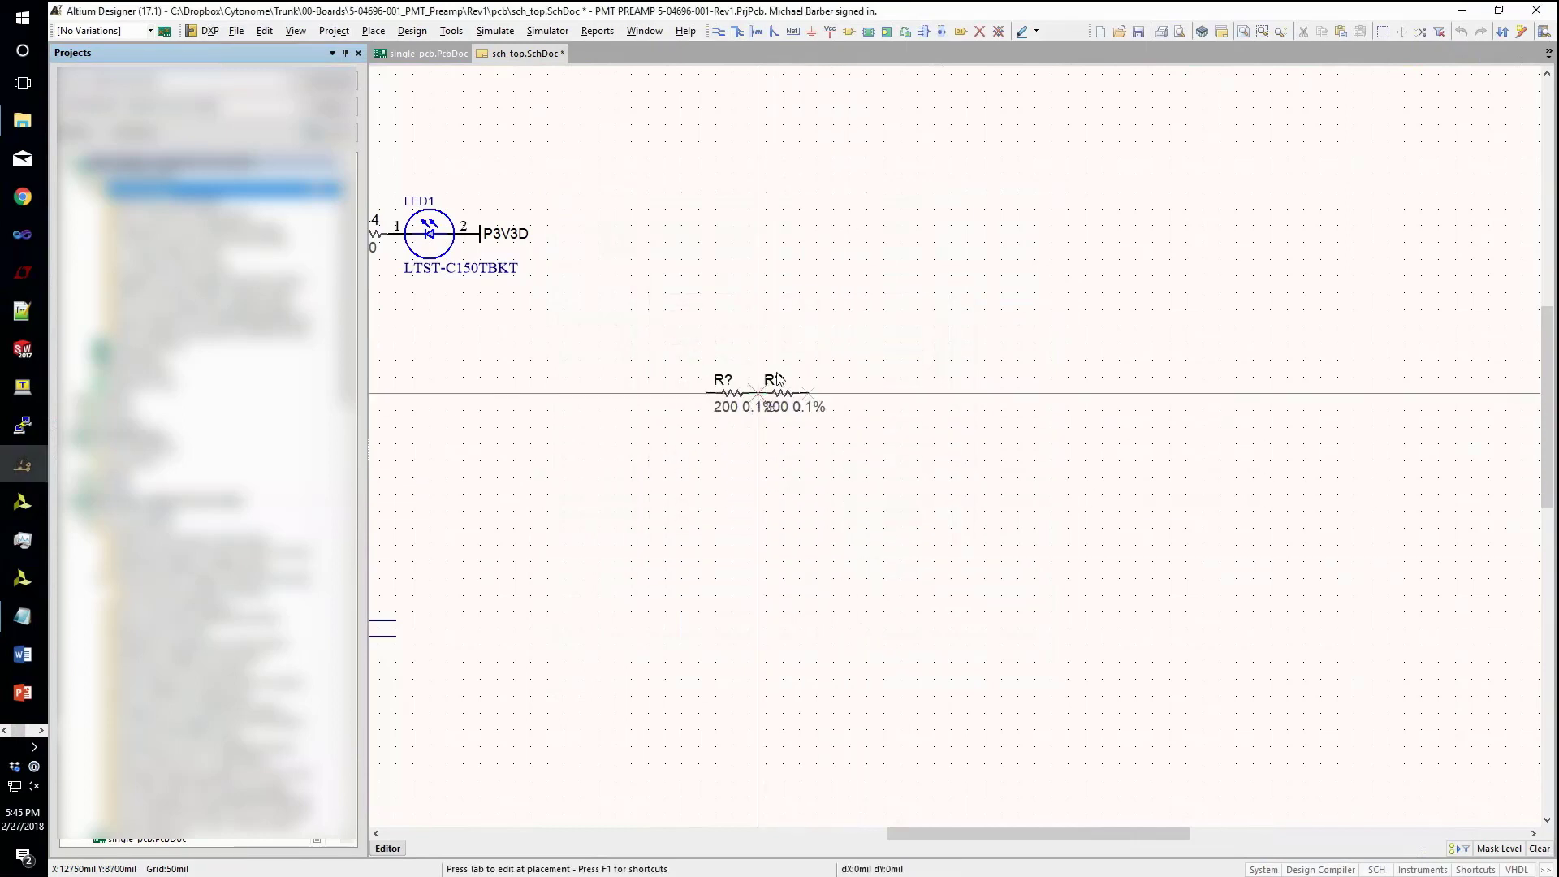
pyautogui.press('Escape')
pyautogui.press('Escape')
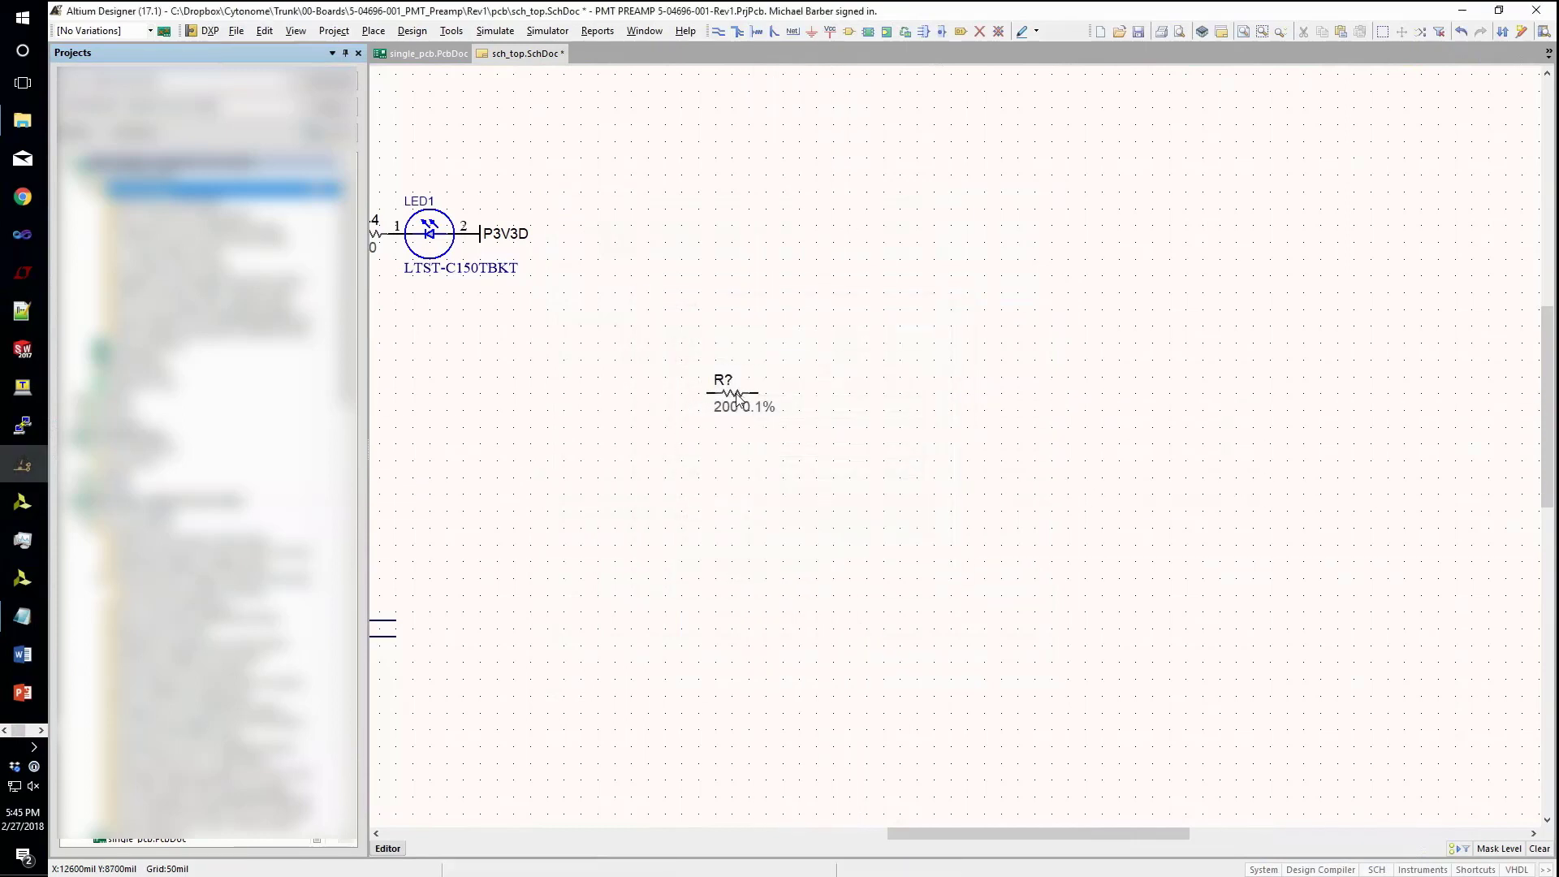
# - Open the placed resistor's component properties and examine its description, parameters, library link and footprint model
pyautogui.doubleClick(737, 398)
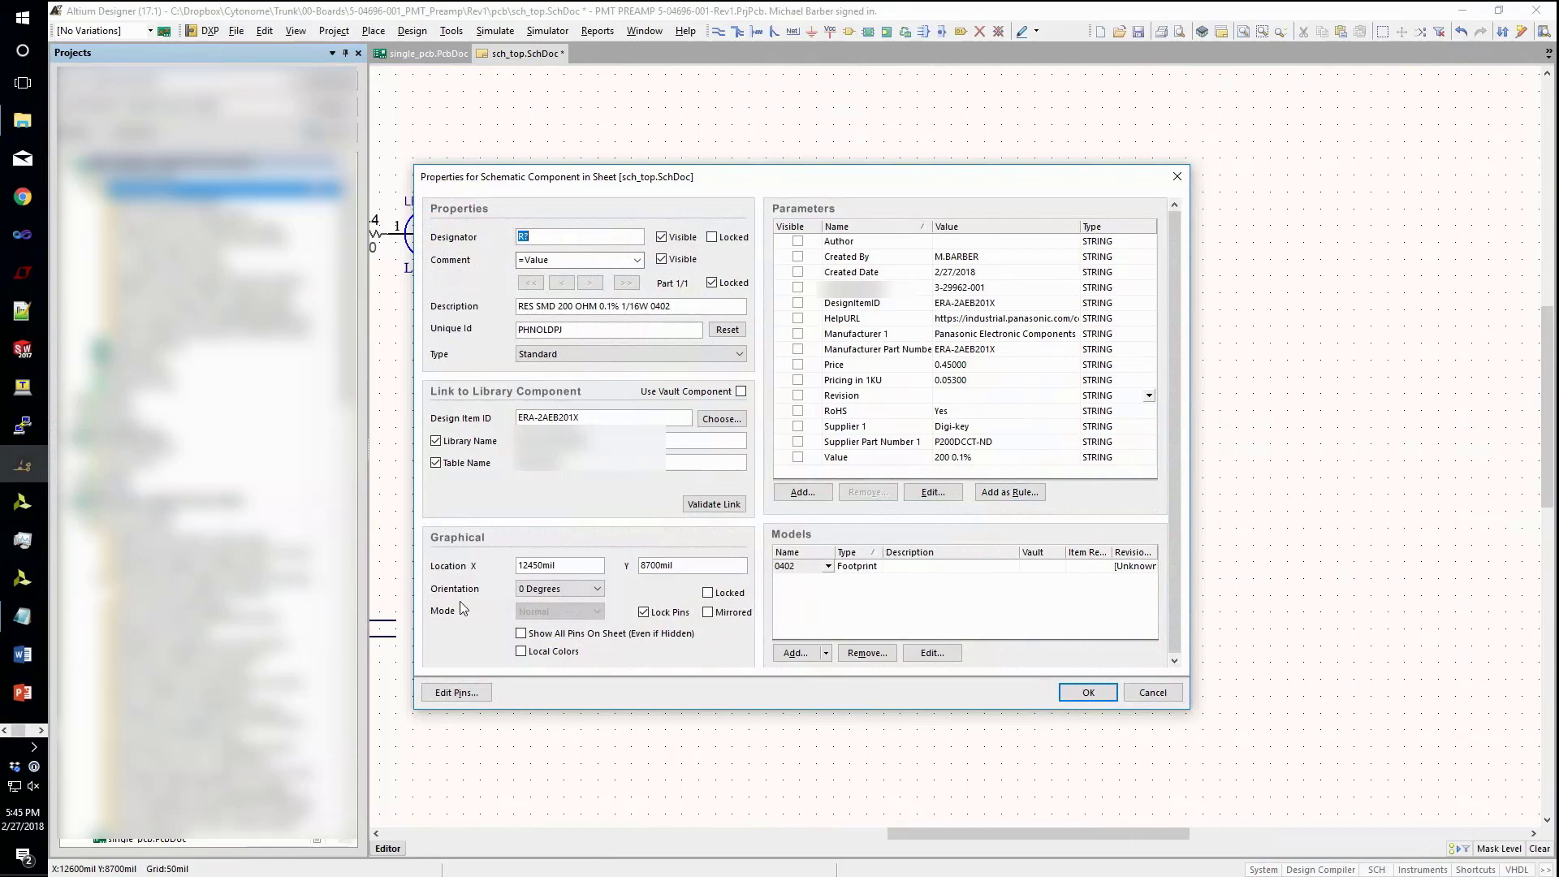
pyautogui.moveTo(23, 540)
pyautogui.moveTo(23, 235)
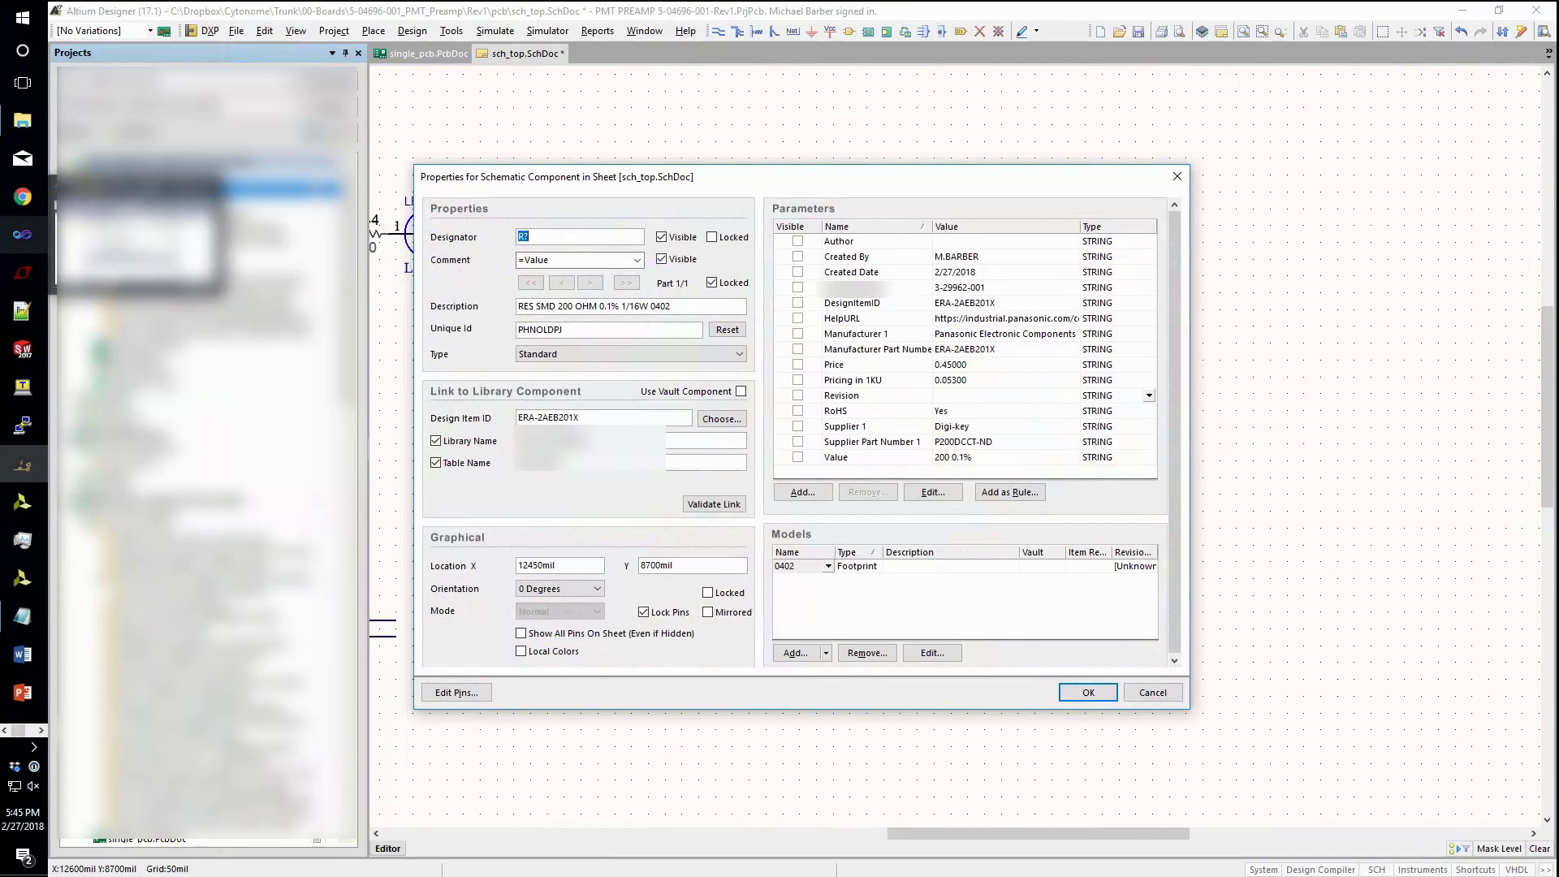